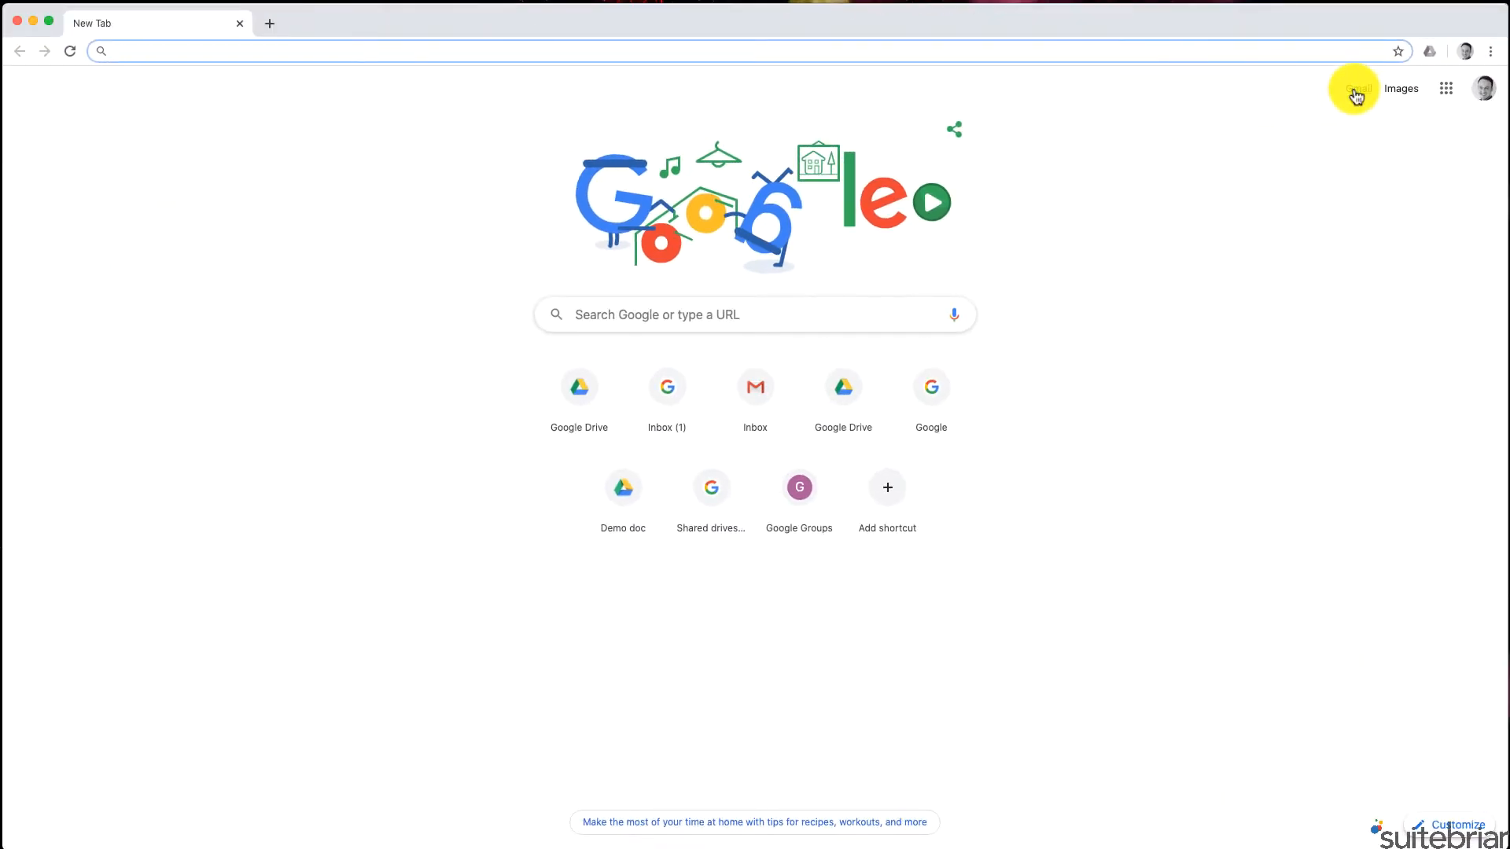
Enable IMAP access in the Gmail forwarding and POP/IMAP settings of the source account and save the changes
click(1356, 91)
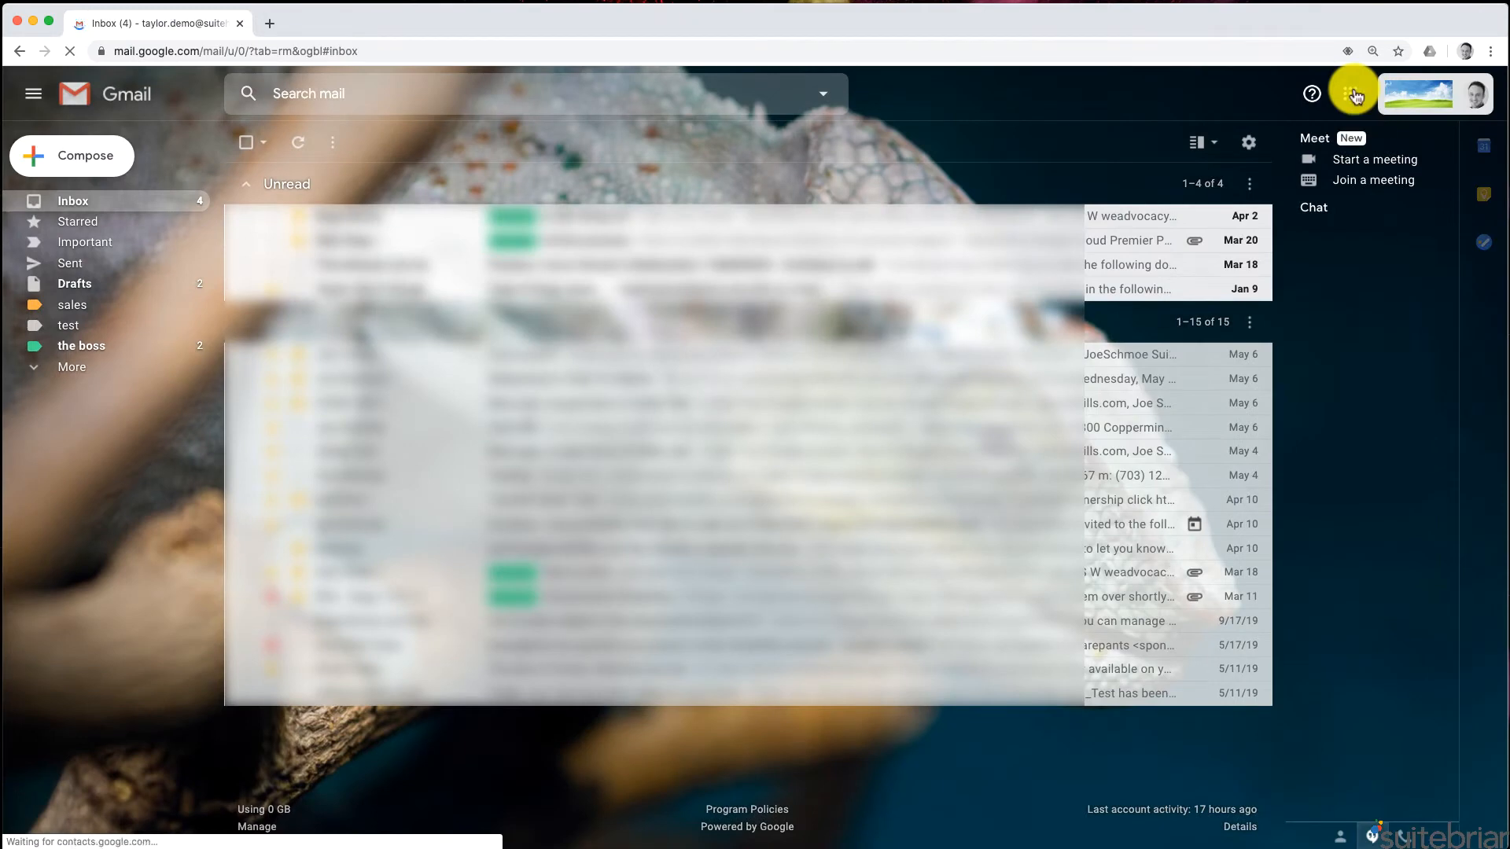
click(1248, 144)
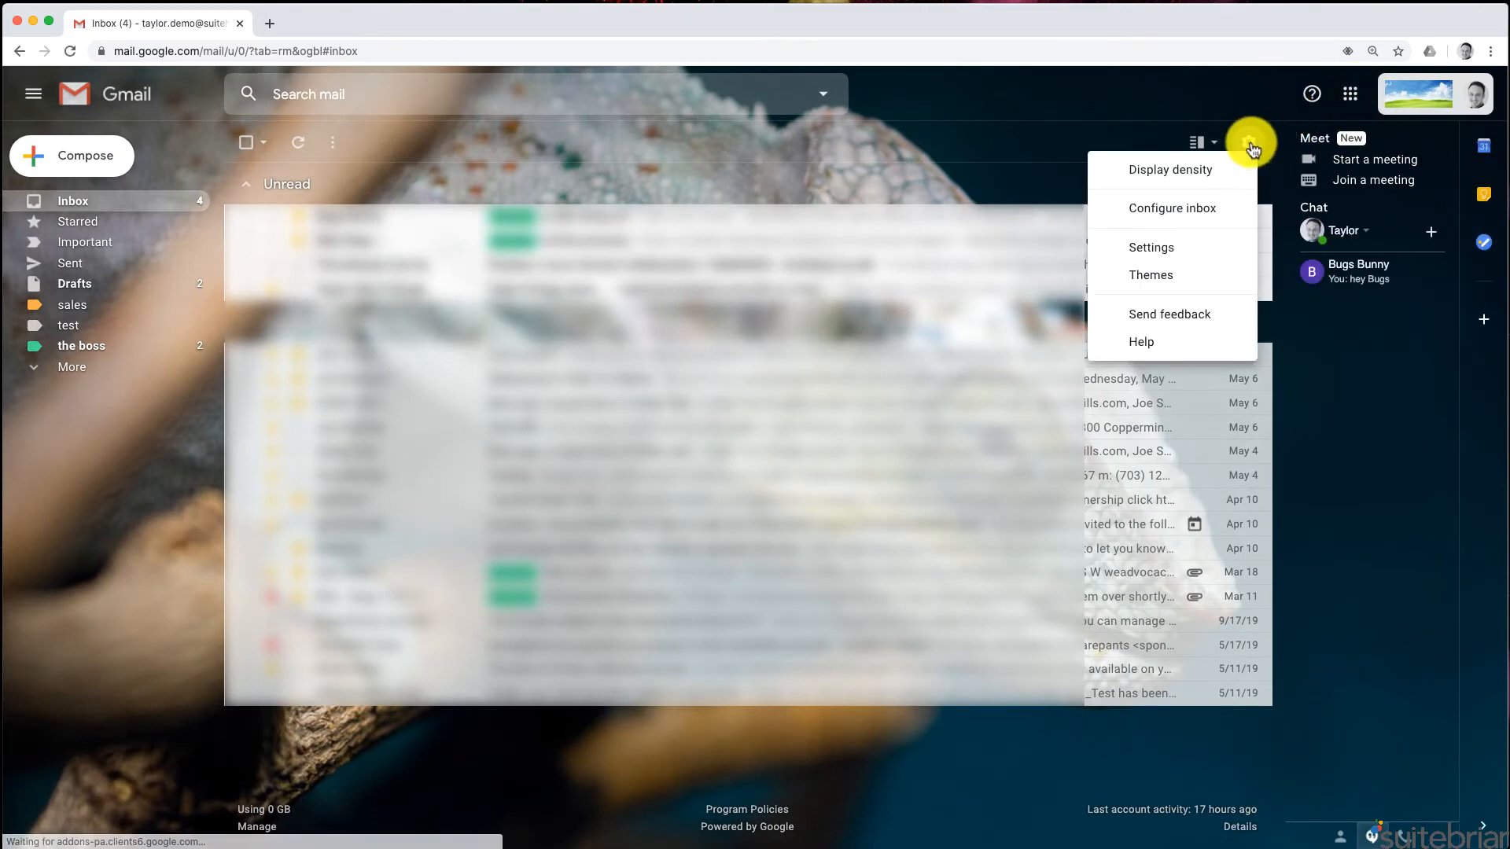
click(1161, 246)
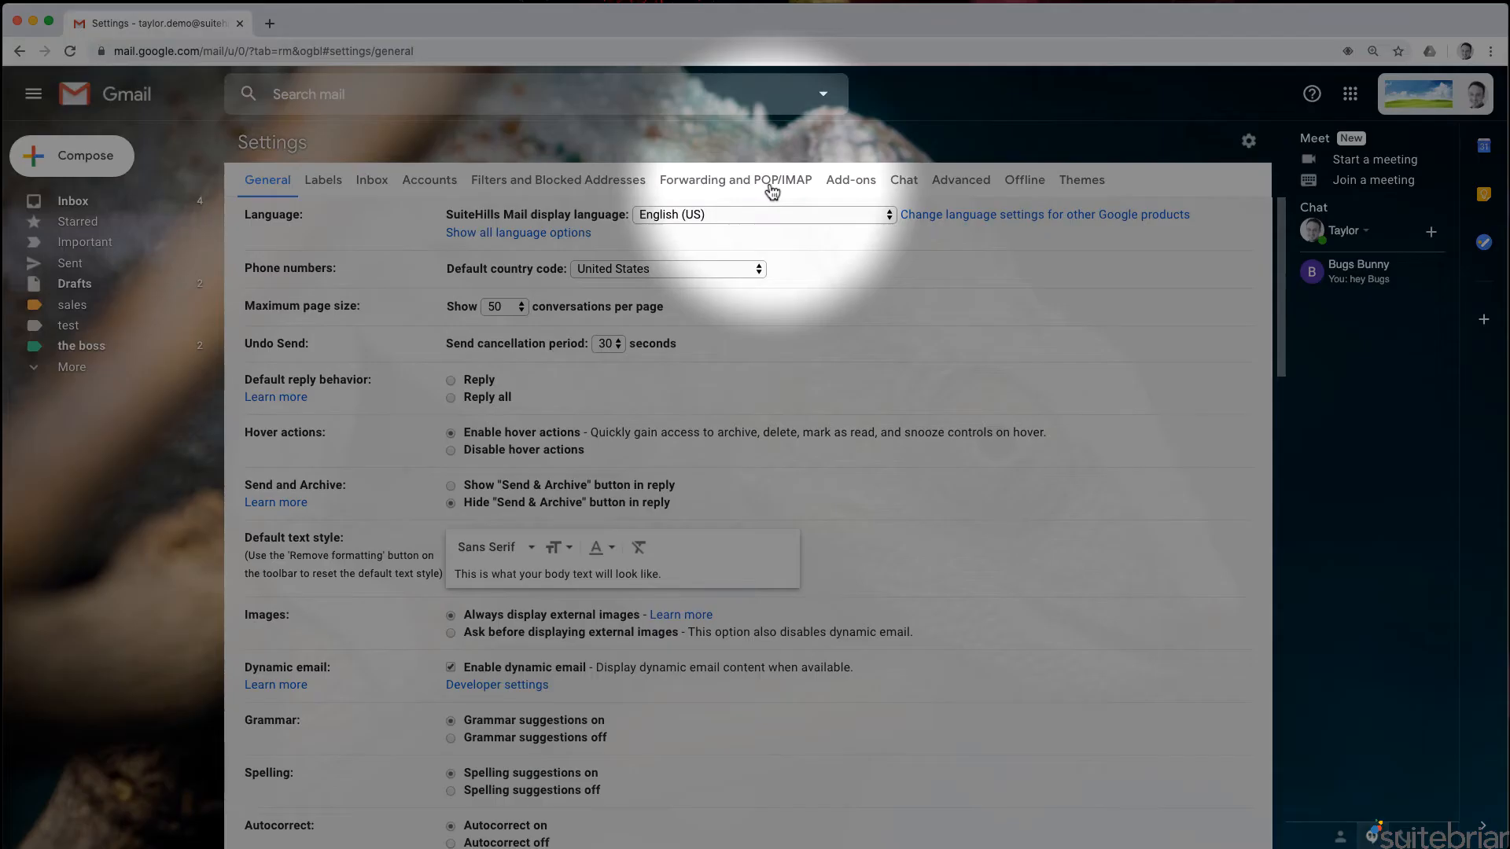
click(753, 180)
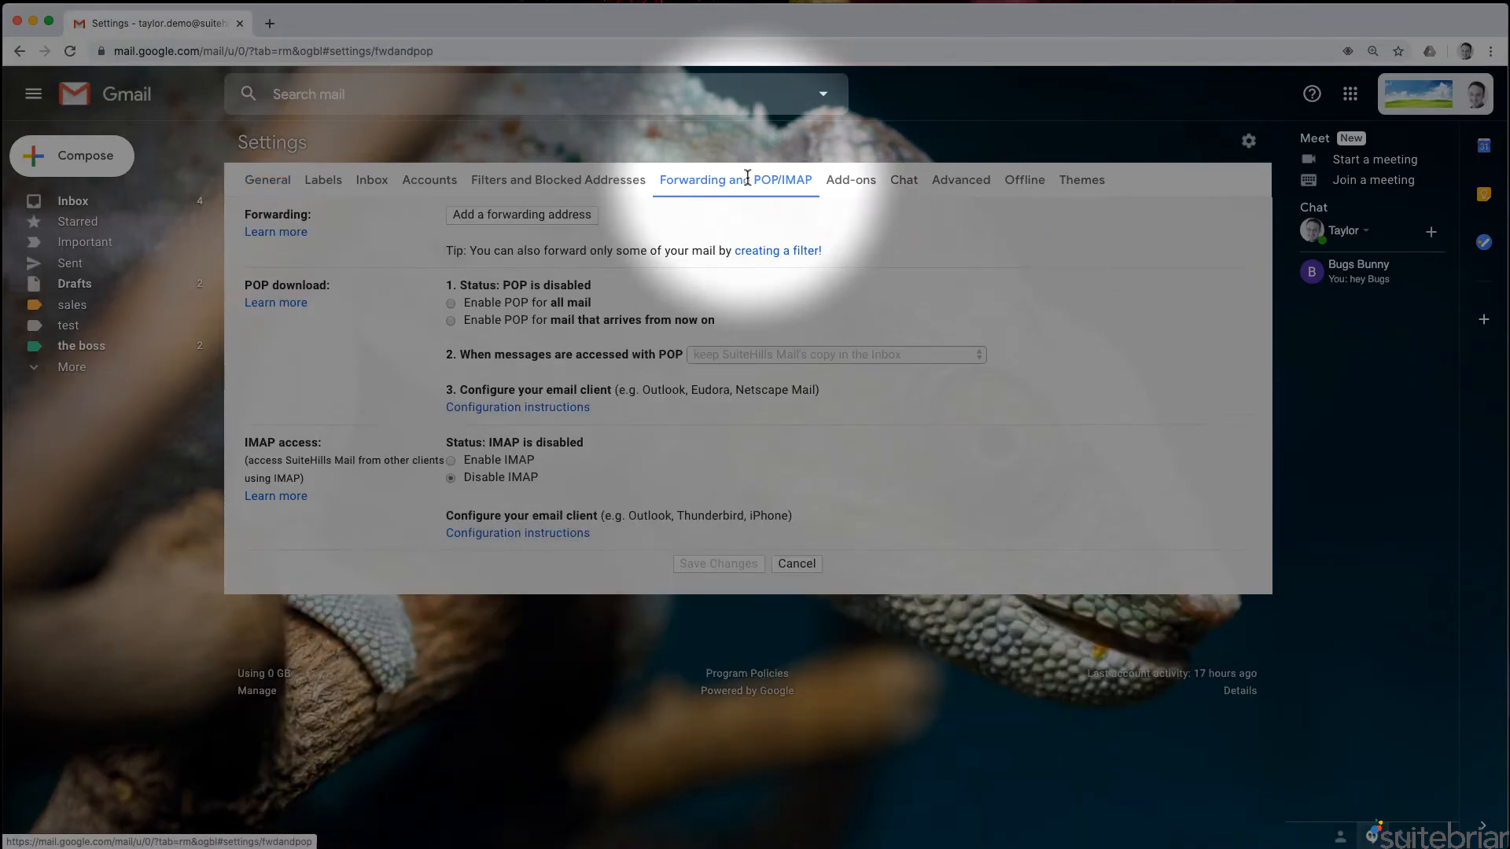
click(451, 461)
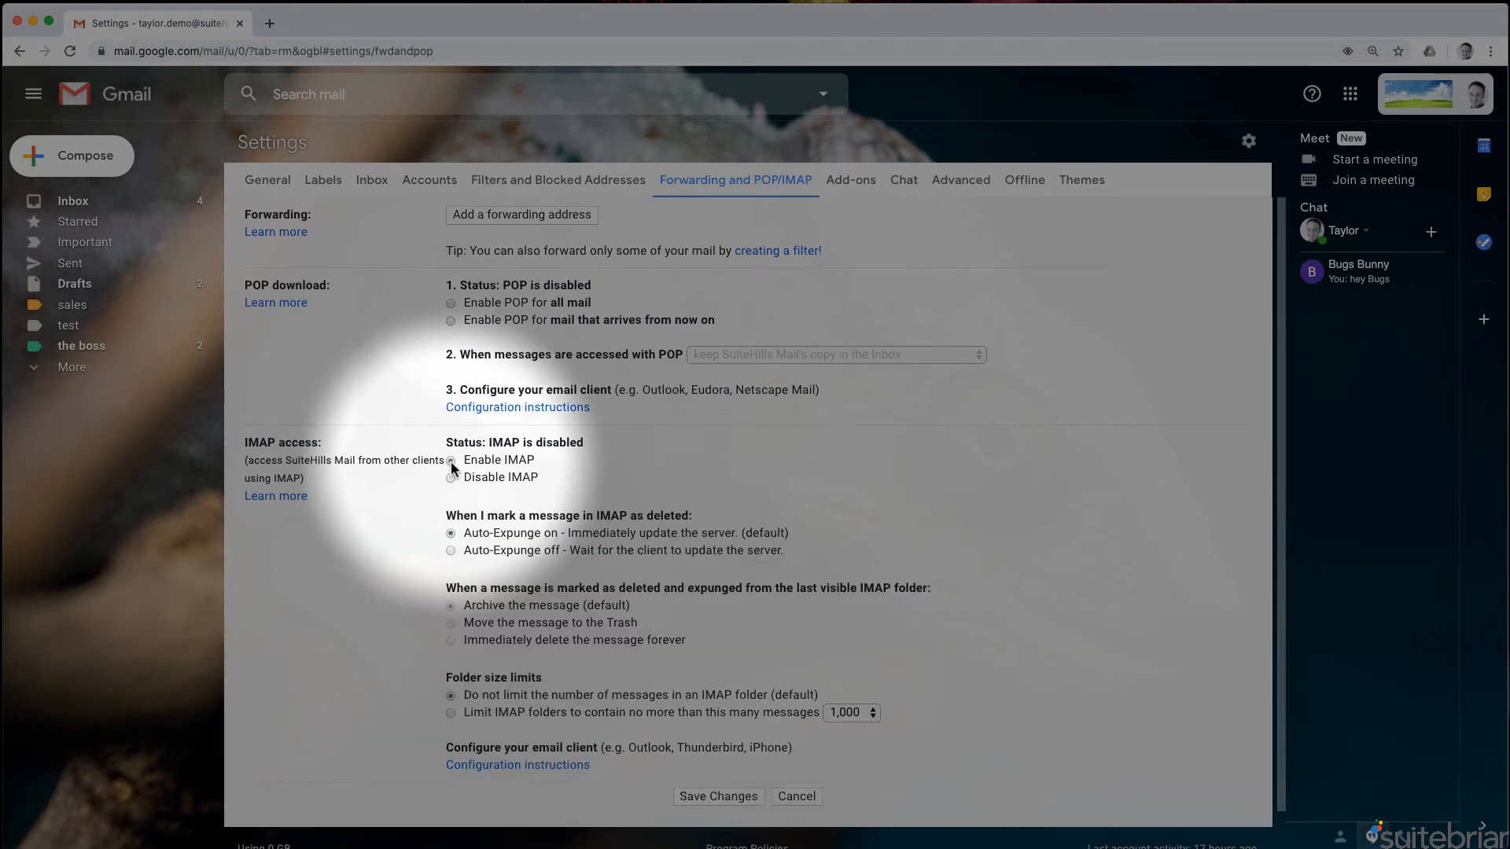
click(710, 796)
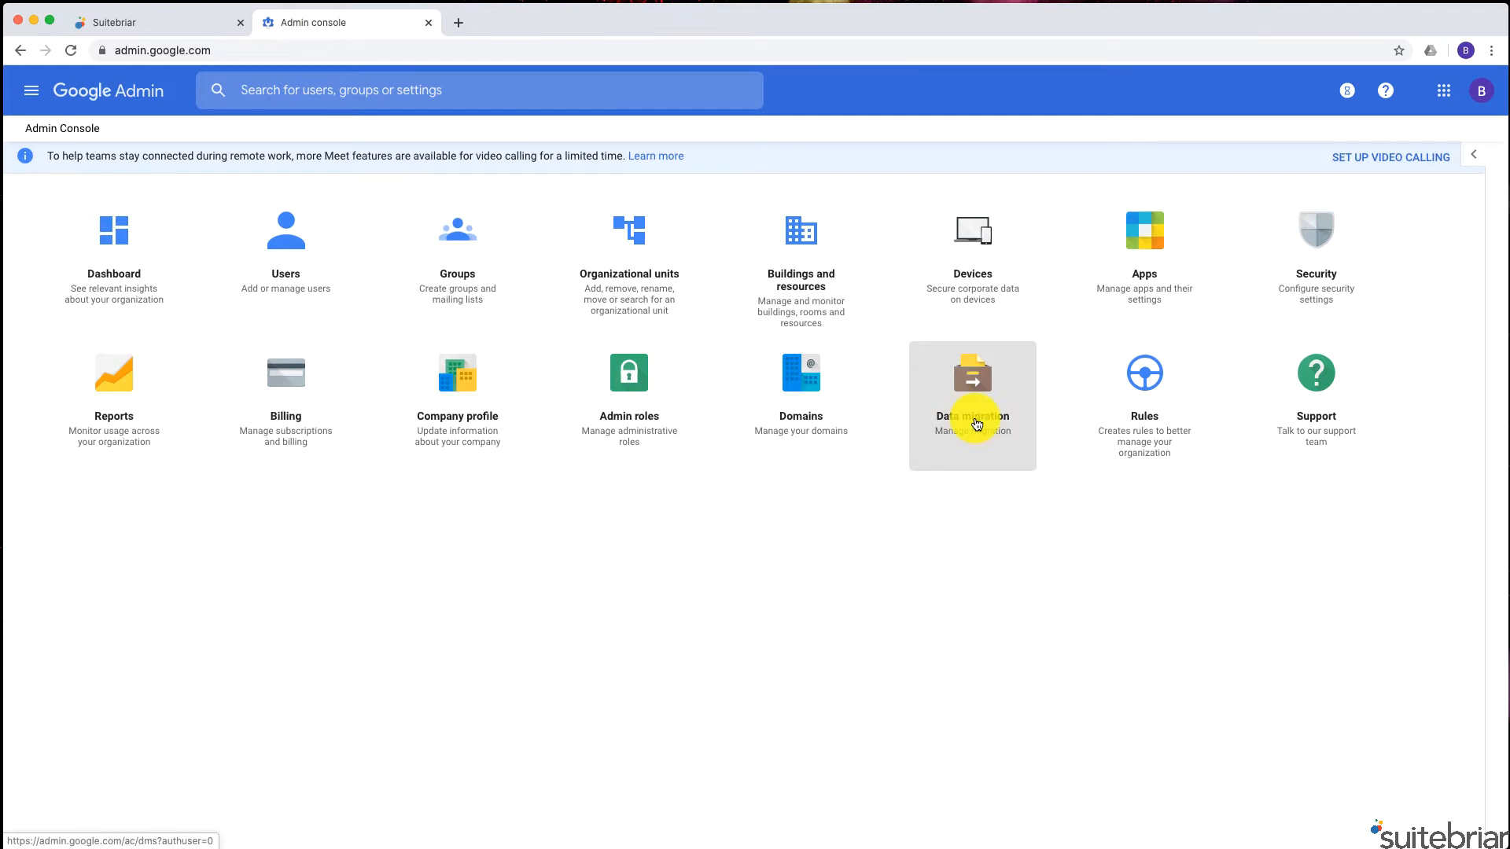
Begin setting up data migration in the Google Admin console with Gmail as the migration source, continuing to the additional settings
click(976, 425)
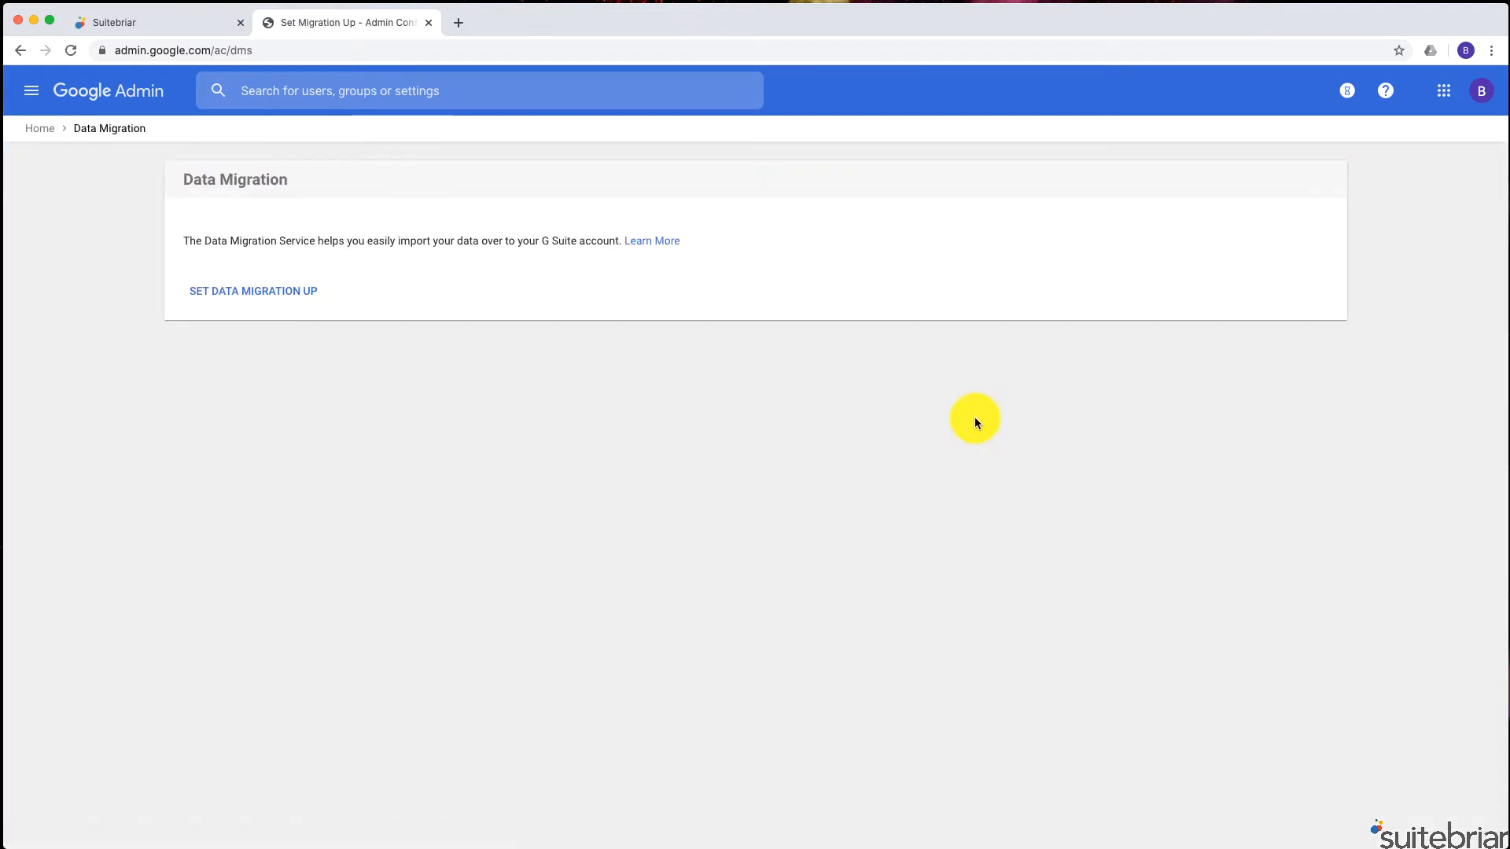
click(240, 289)
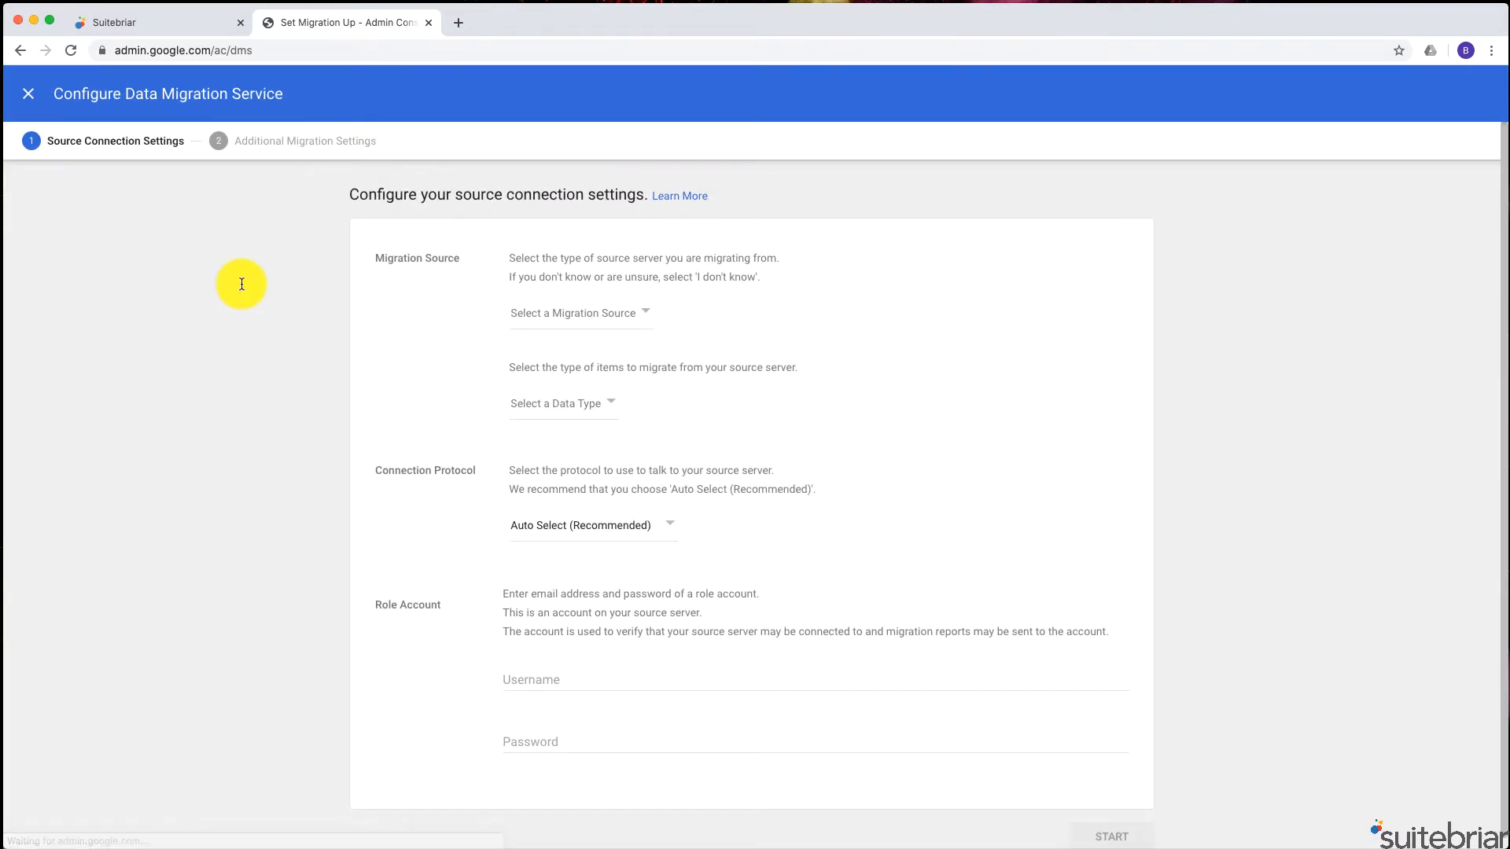
click(641, 314)
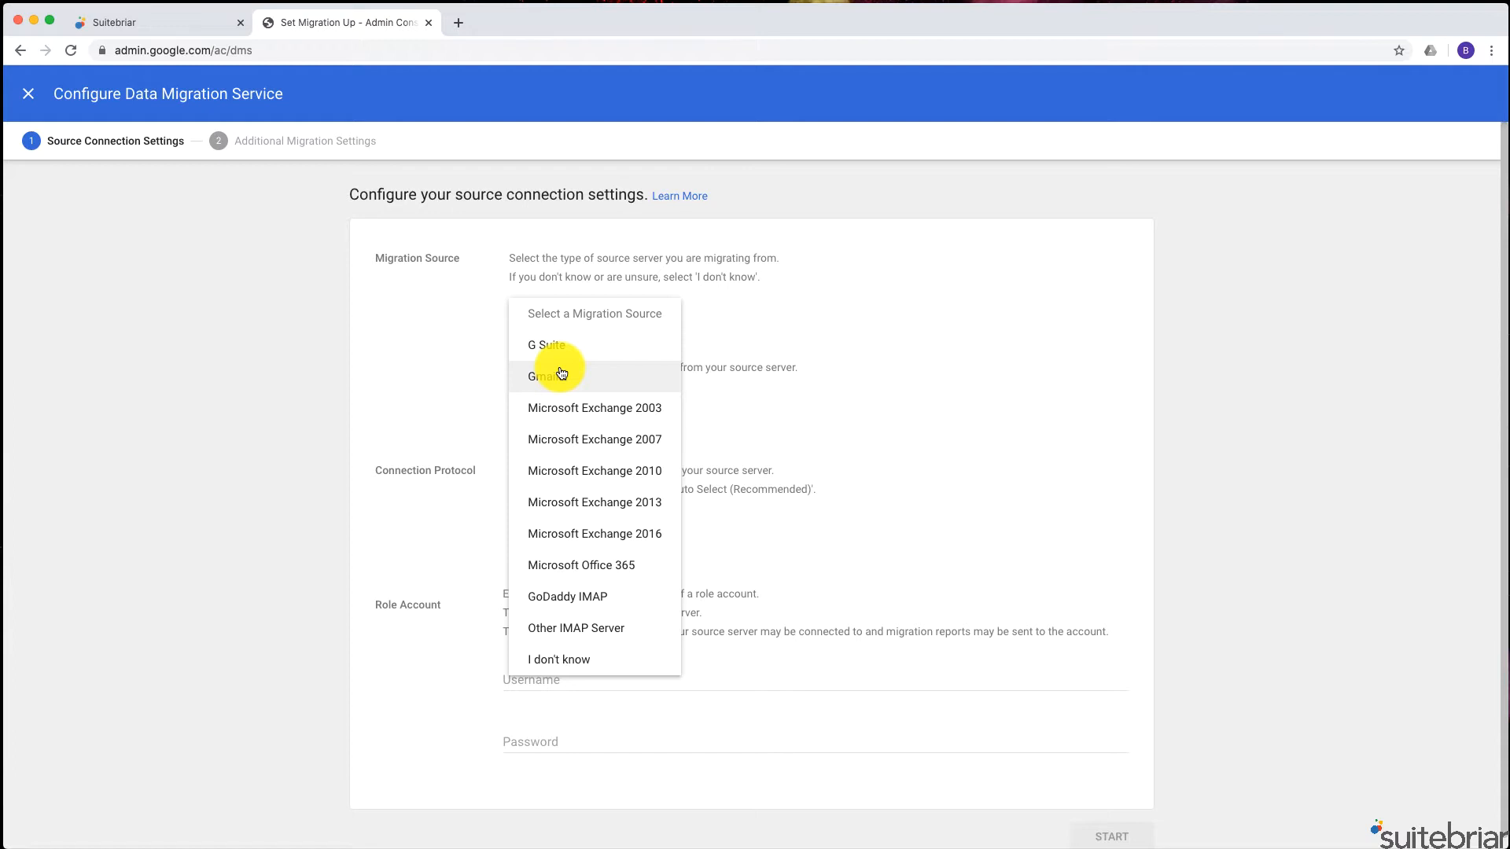
key(Down)
key(Down)
key(Down)
key(Down)
key(Down)
key(Down)
key(Down)
key(Down)
key(Down)
key(Up)
key(Up)
key(Up)
key(Up)
key(Up)
key(Up)
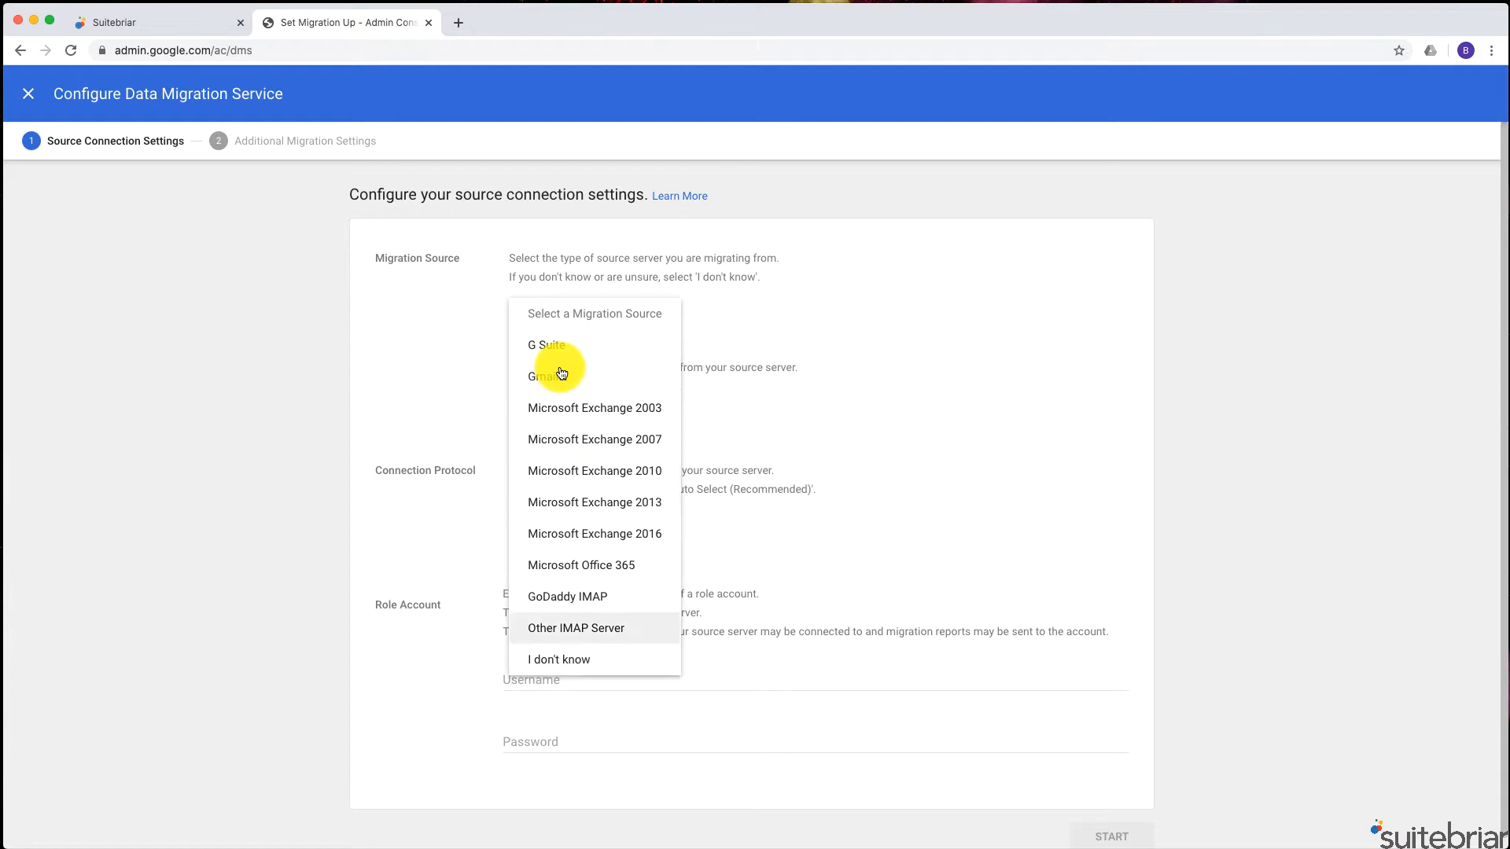
key(Up)
key(Up)
key(Up)
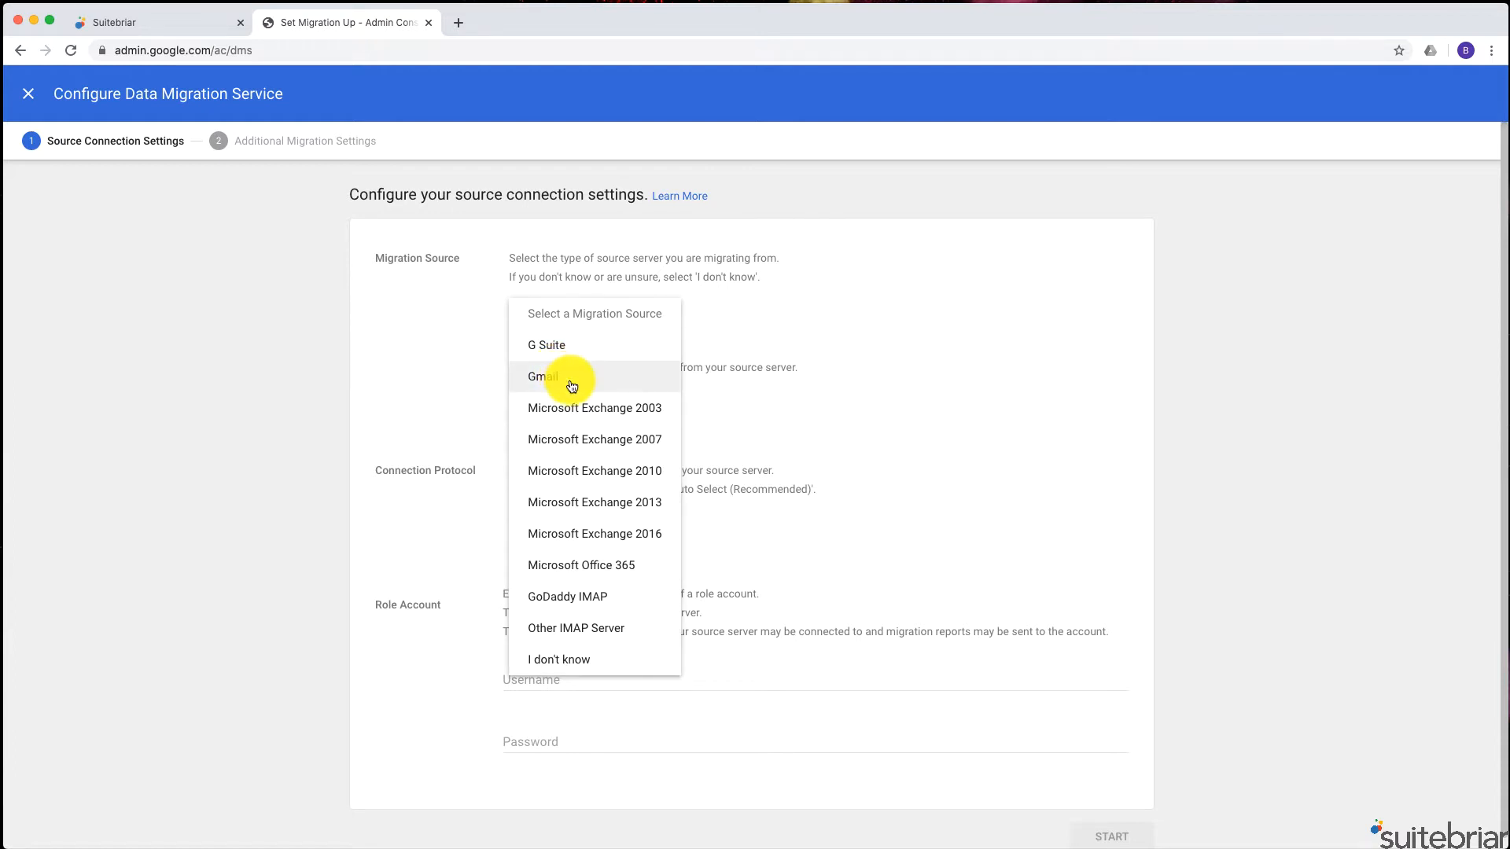
click(572, 384)
click(1121, 718)
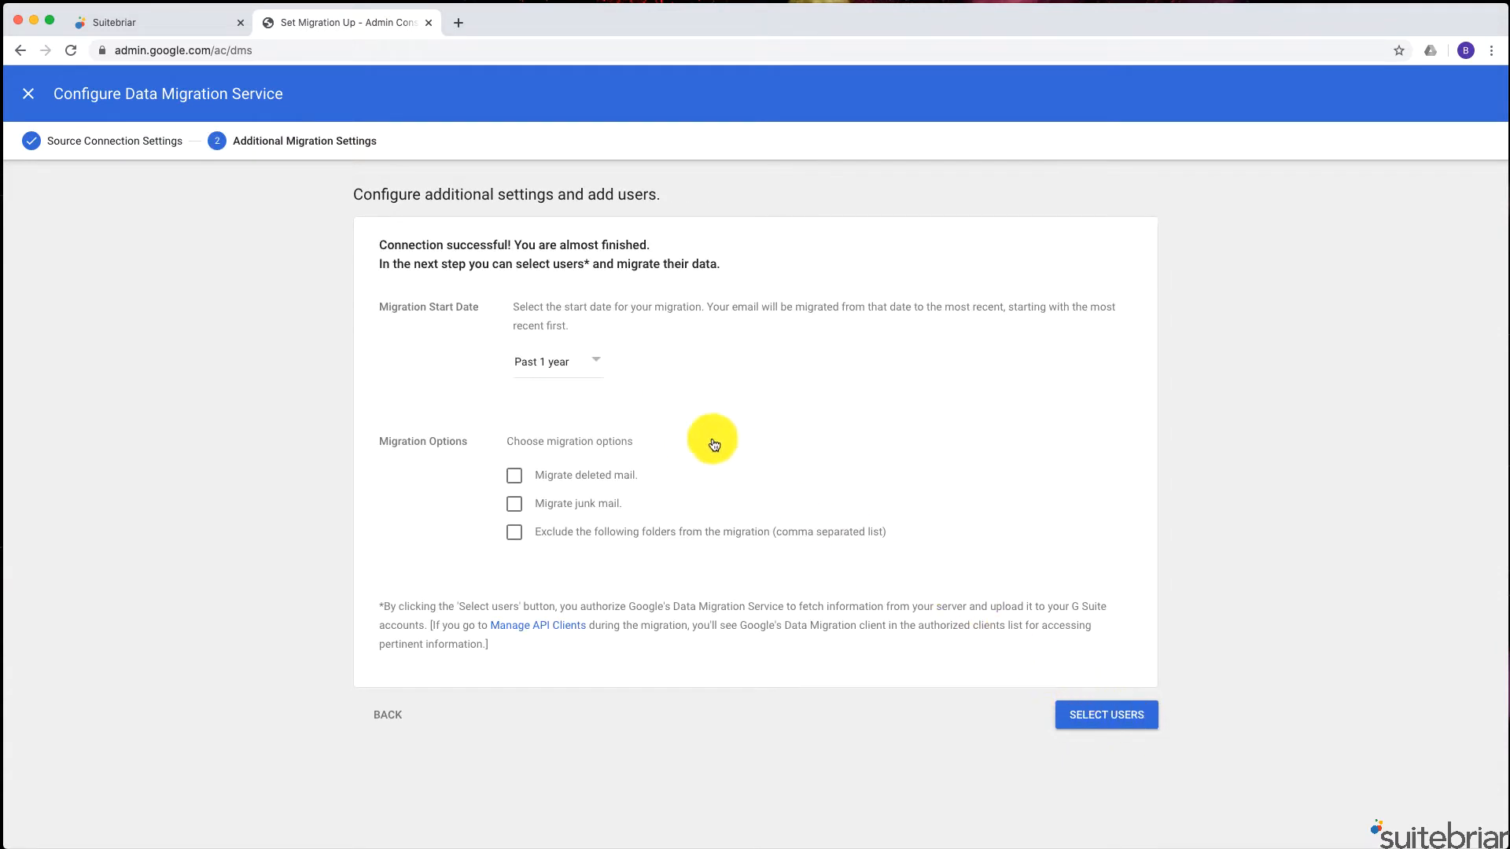
Set the migration start date to the custom date 2000-01-01 and proceed to user selection
click(593, 363)
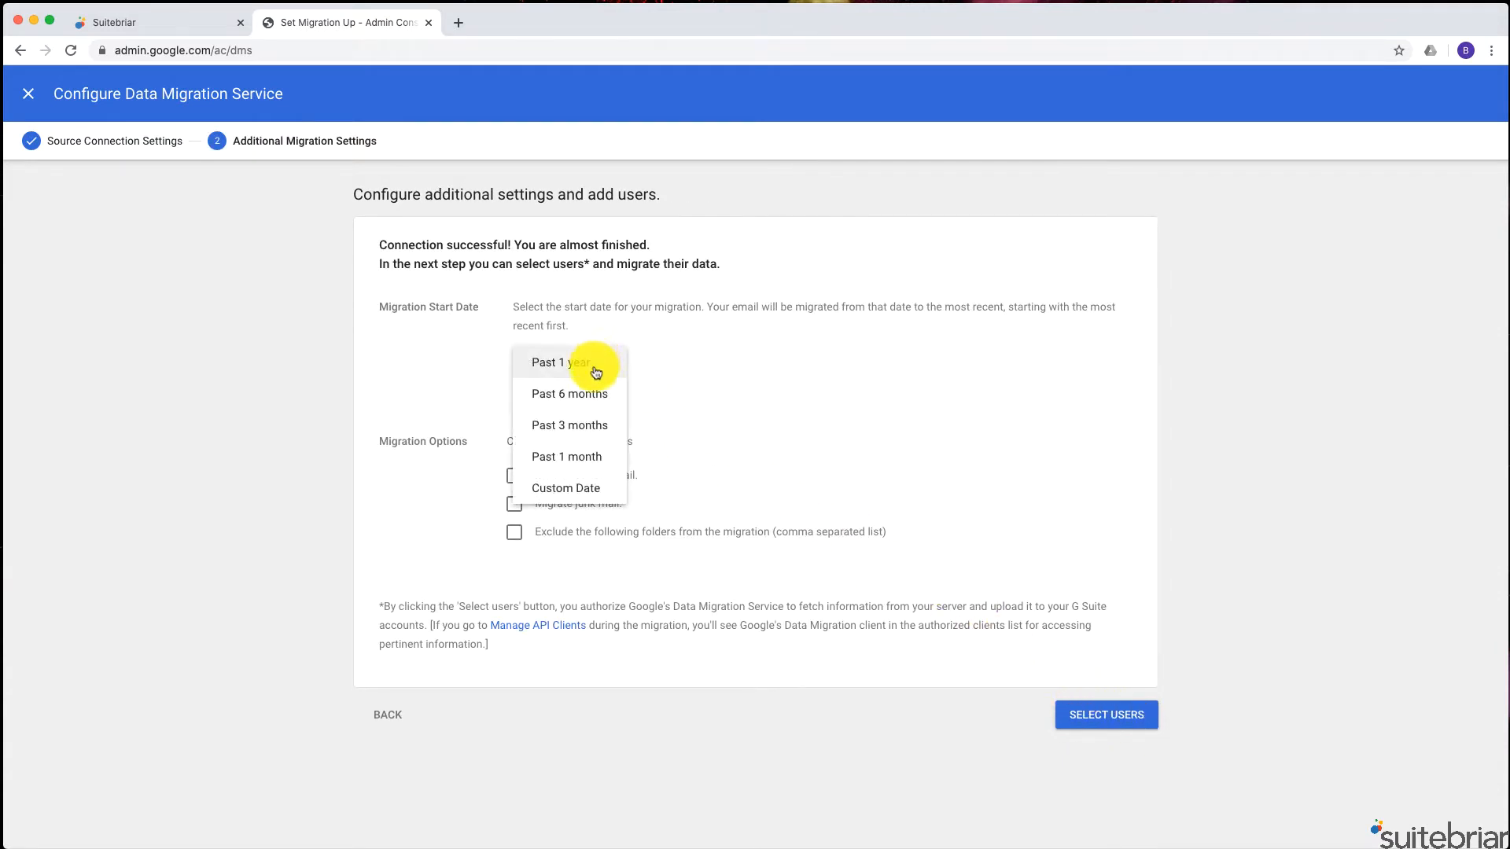
click(581, 494)
click(656, 418)
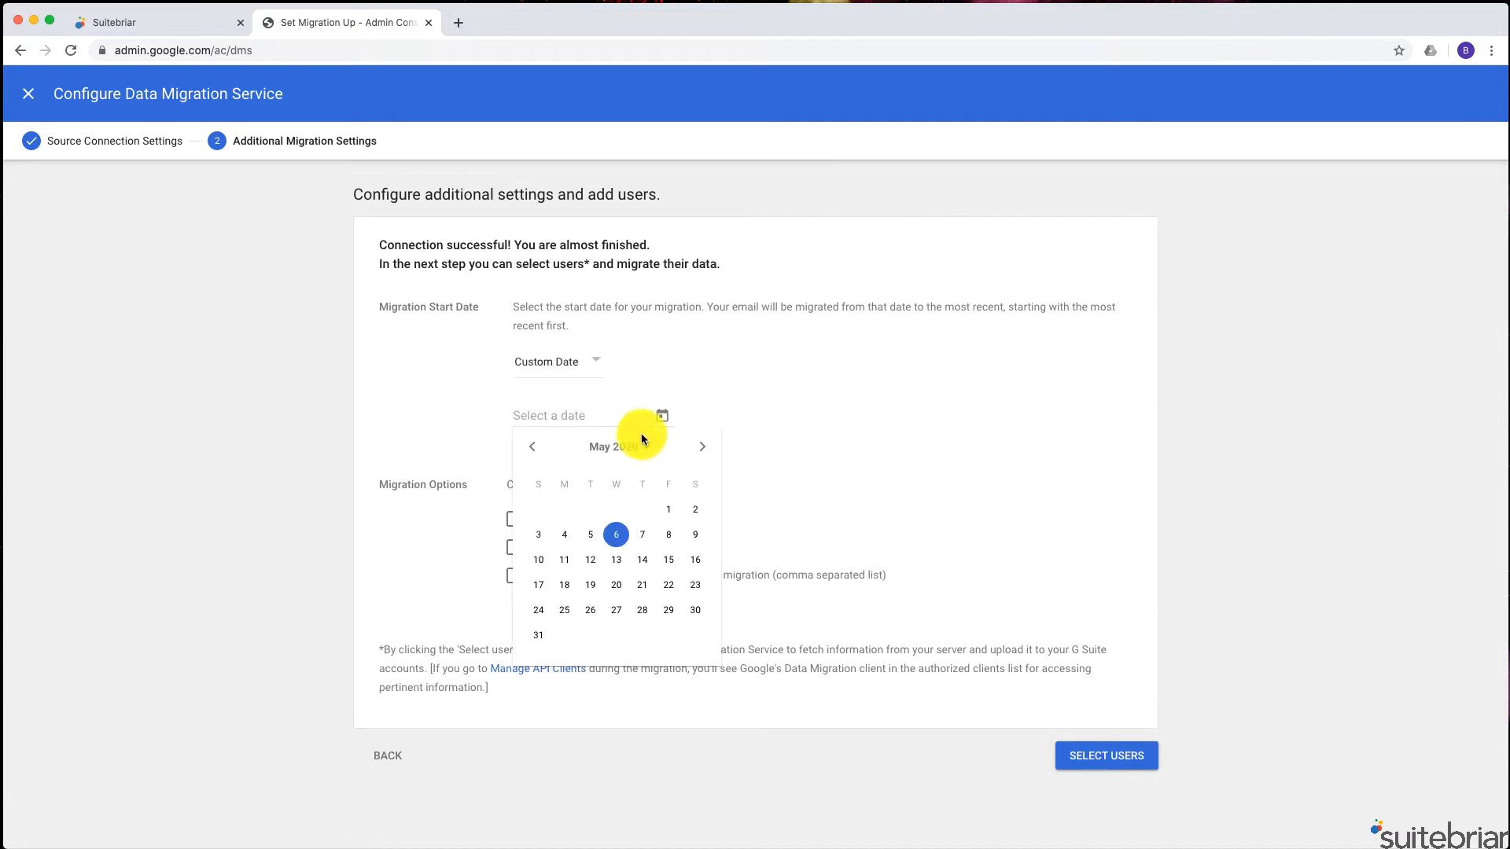
click(637, 451)
scroll(630, 474, up, 6)
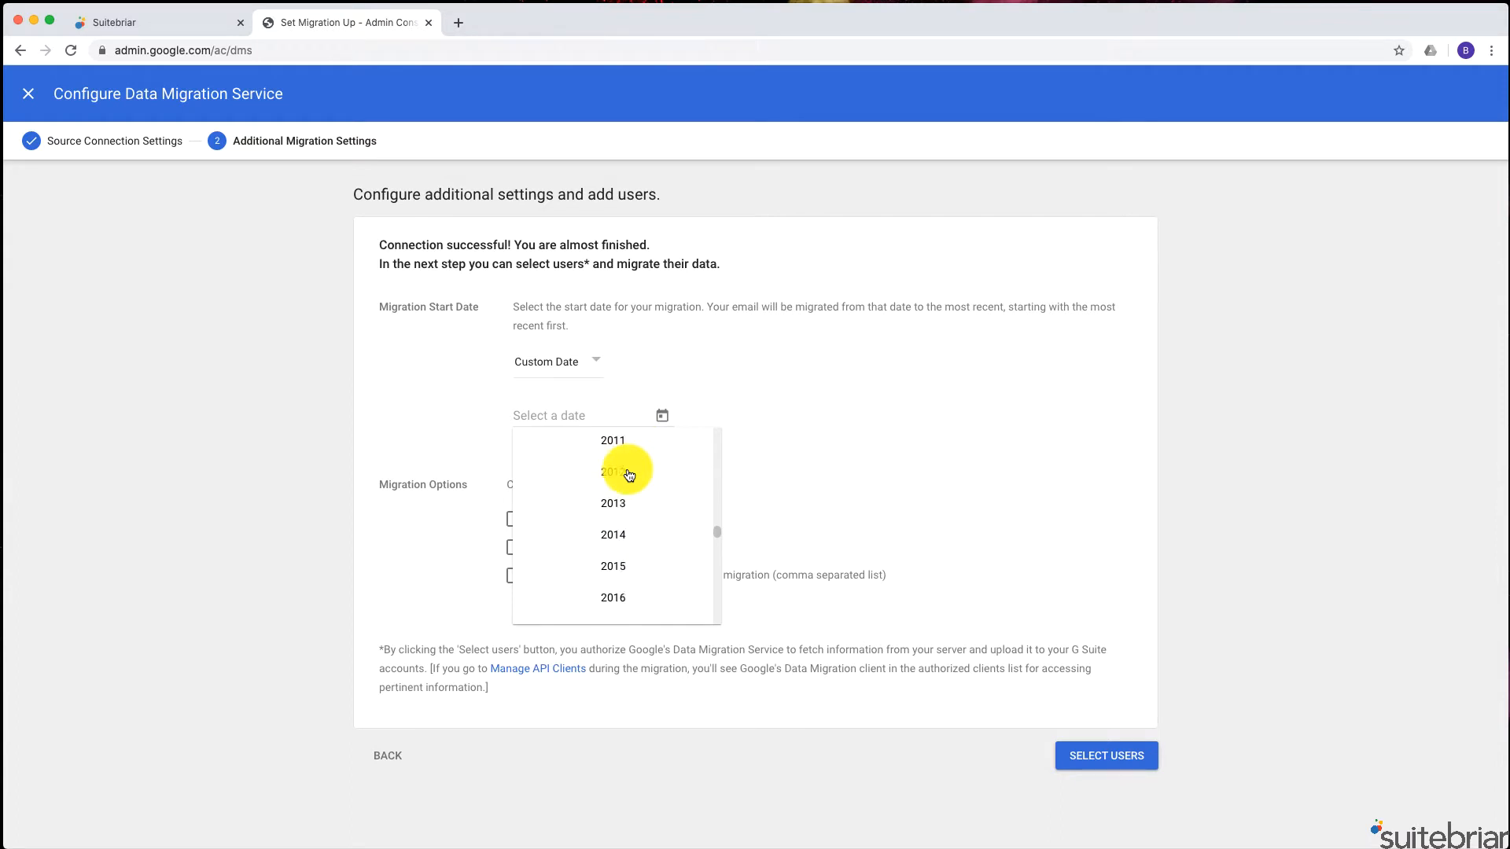
scroll(630, 474, up, 5)
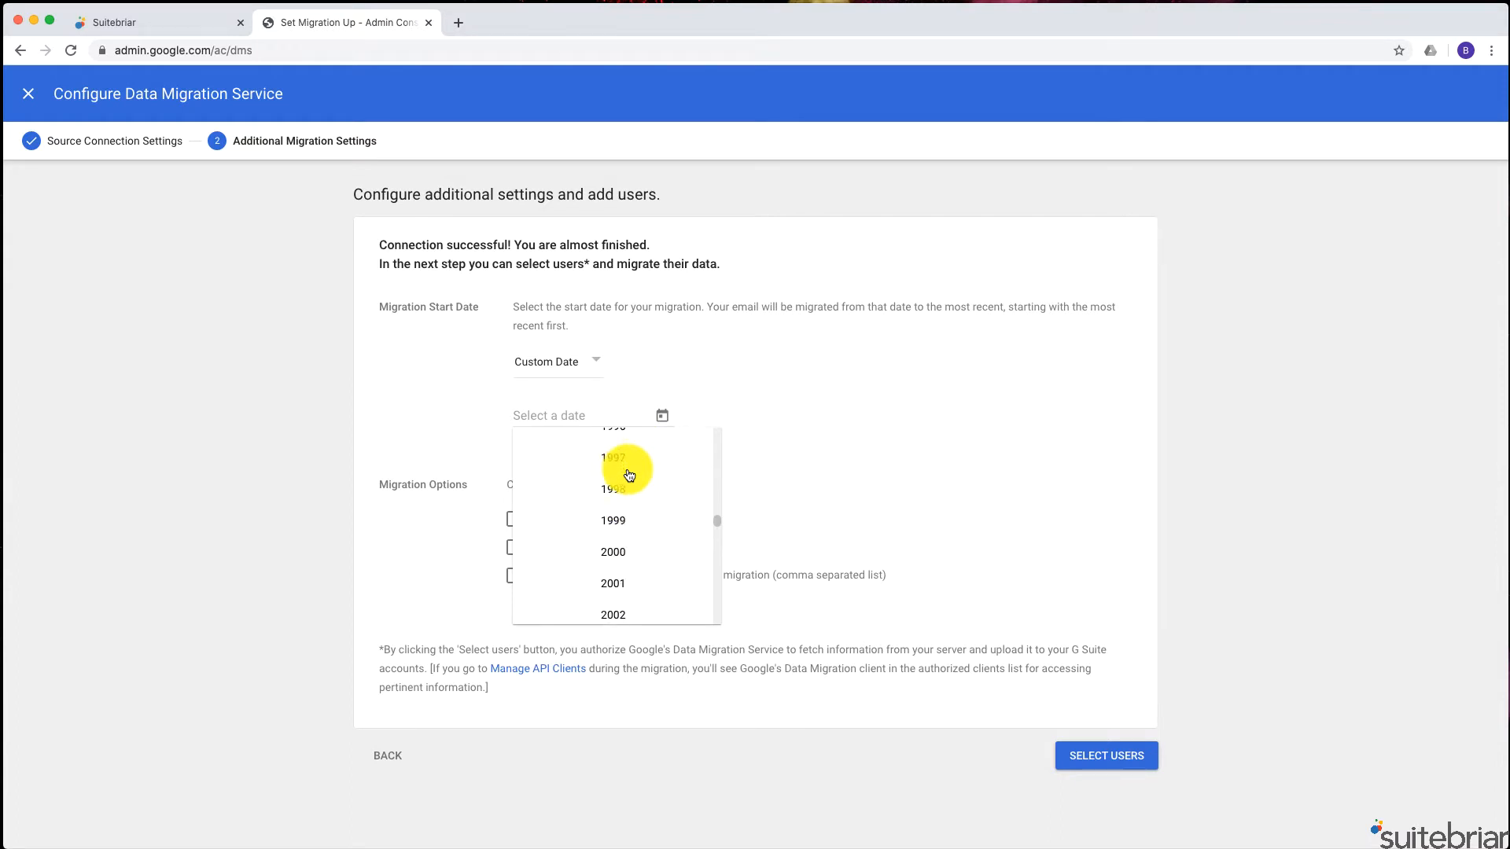
click(622, 551)
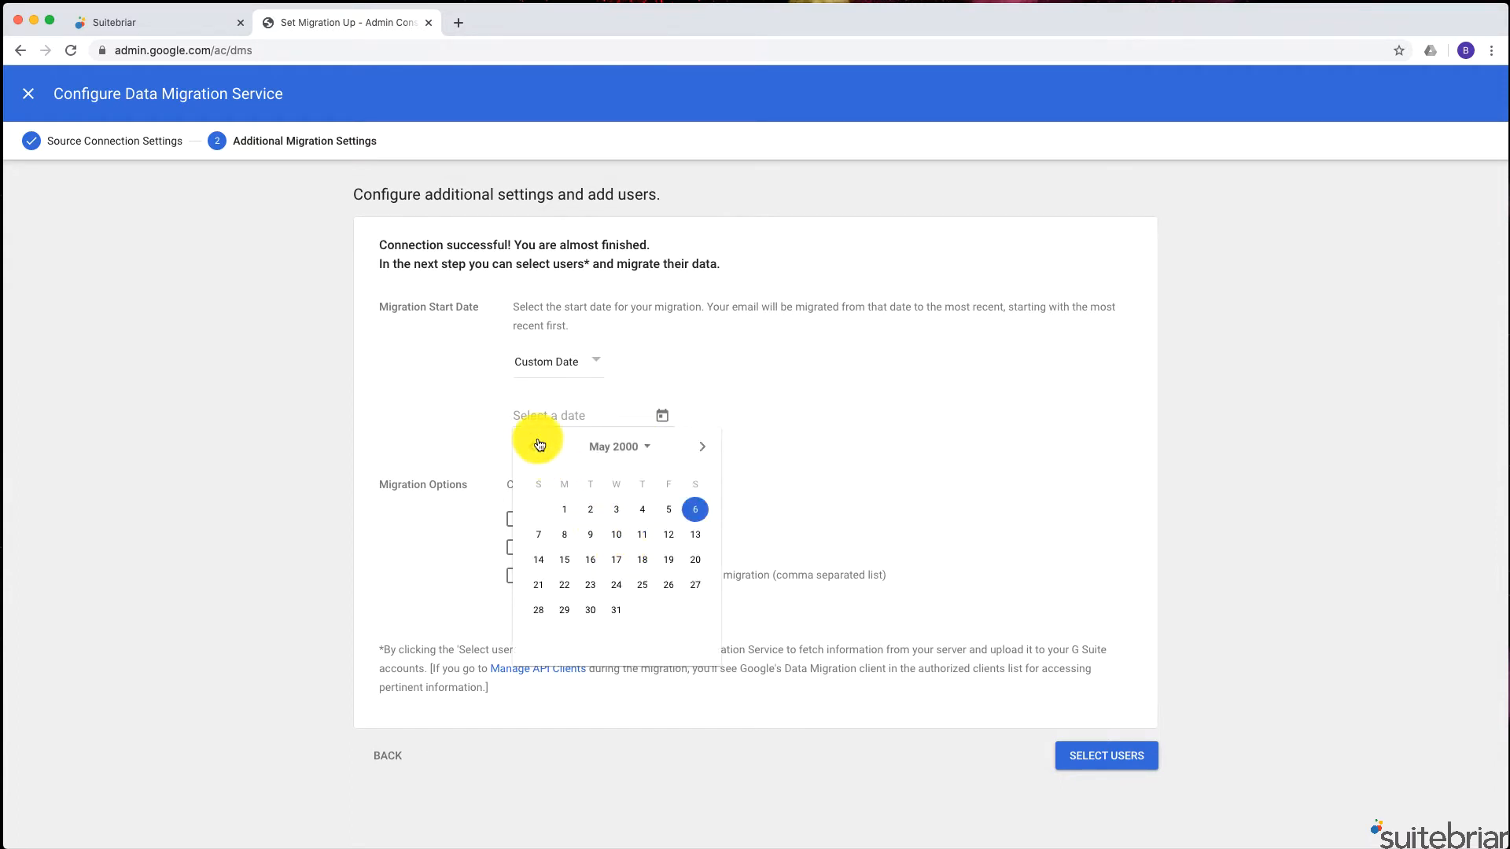
click(593, 448)
click(622, 535)
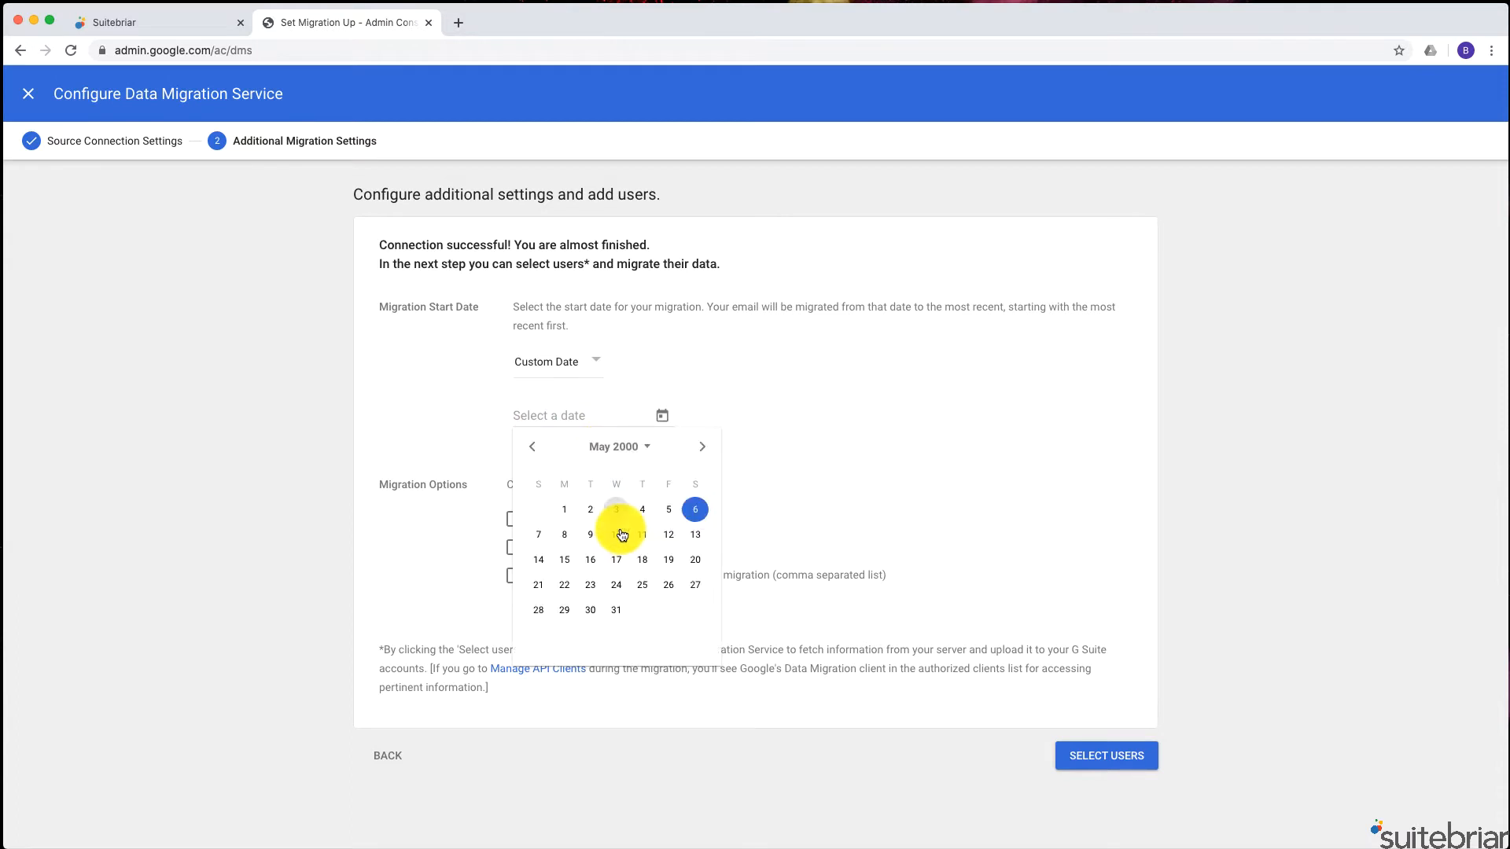
click(533, 448)
click(532, 448)
click(532, 447)
click(532, 448)
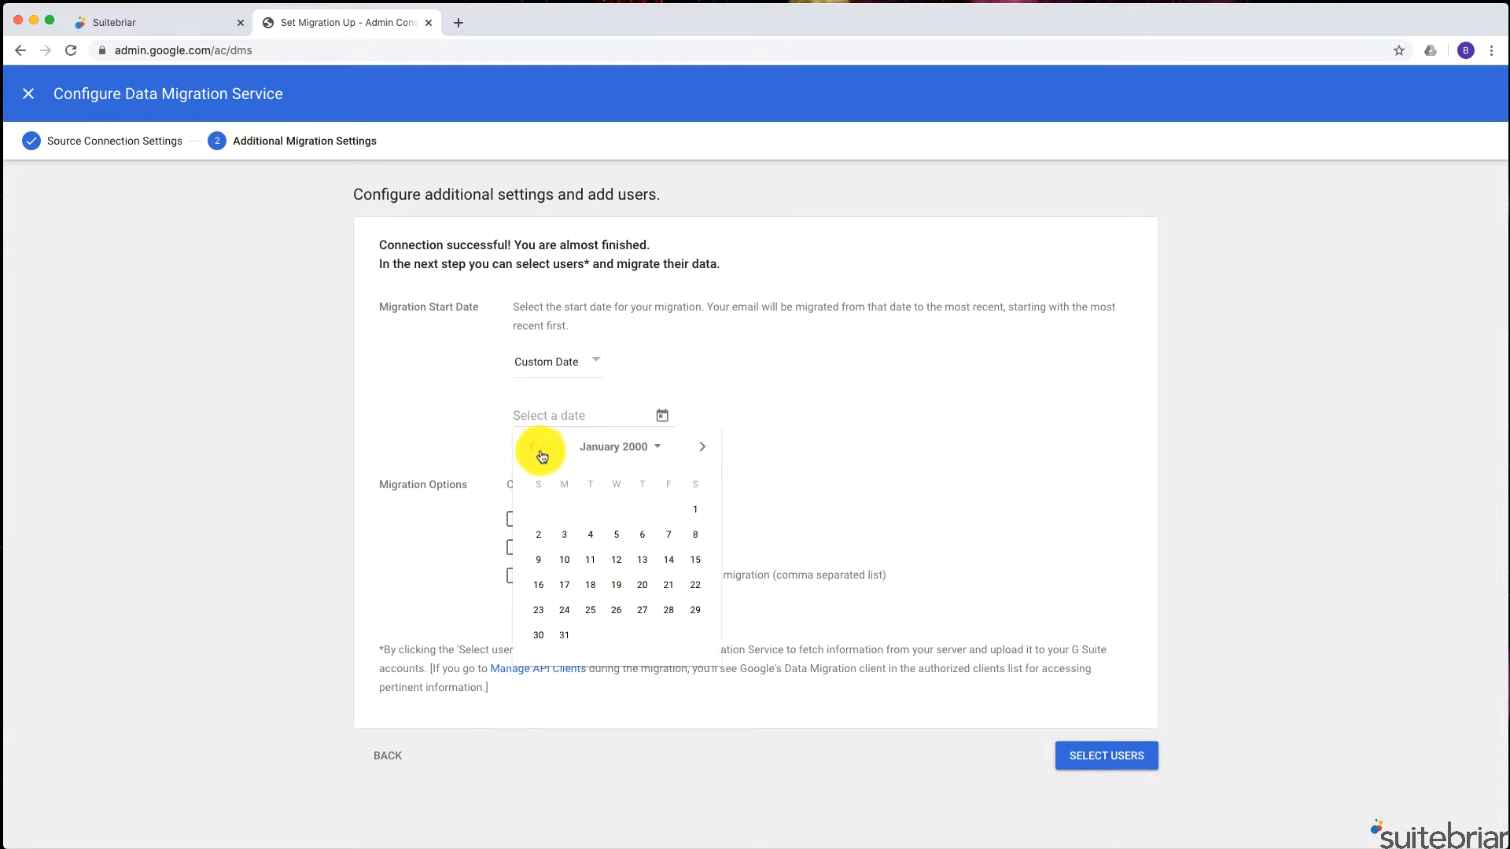
click(692, 508)
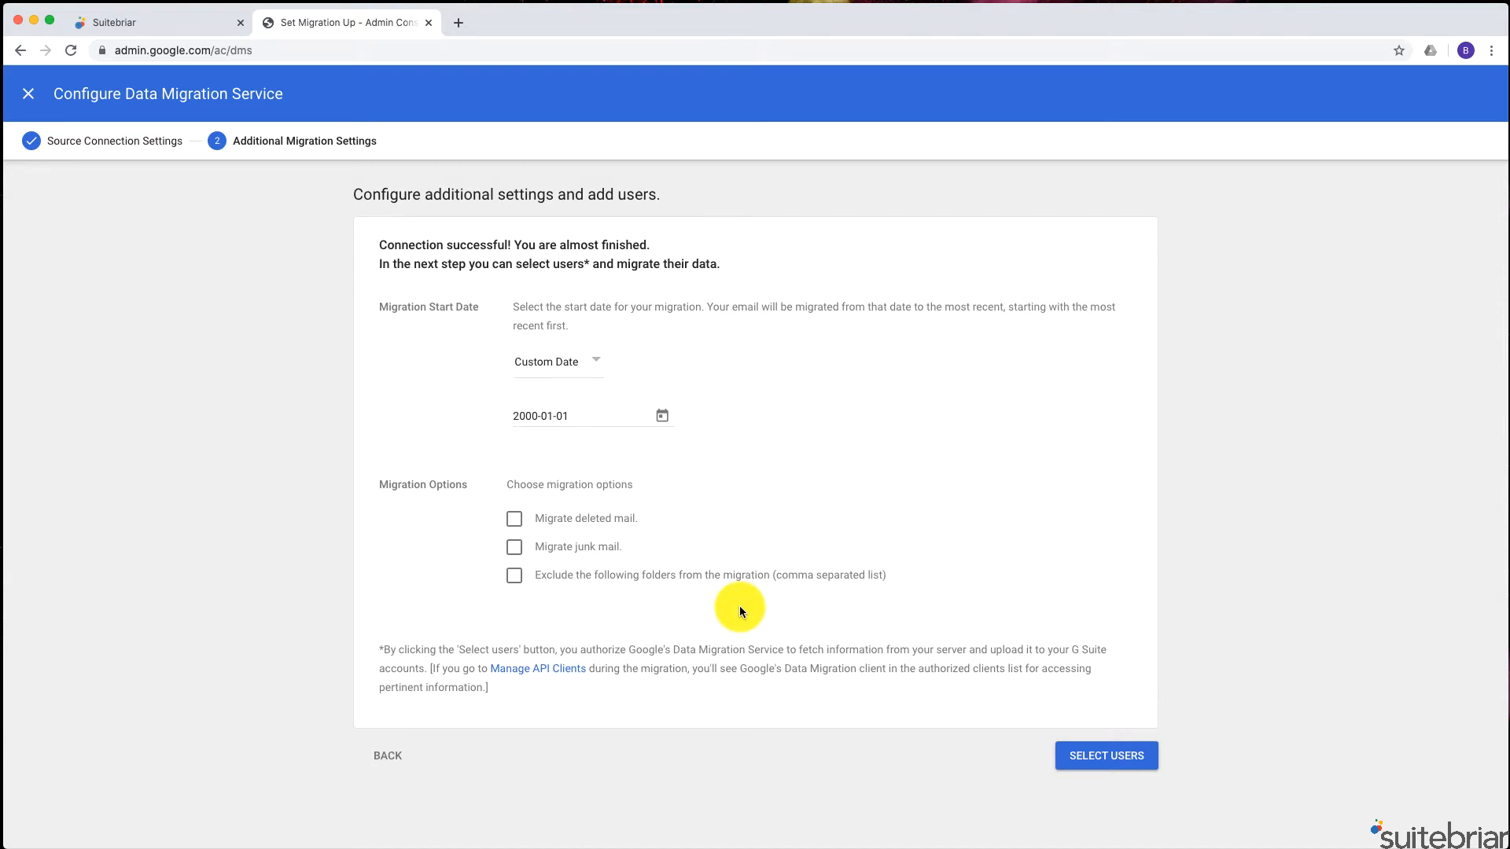
click(1102, 755)
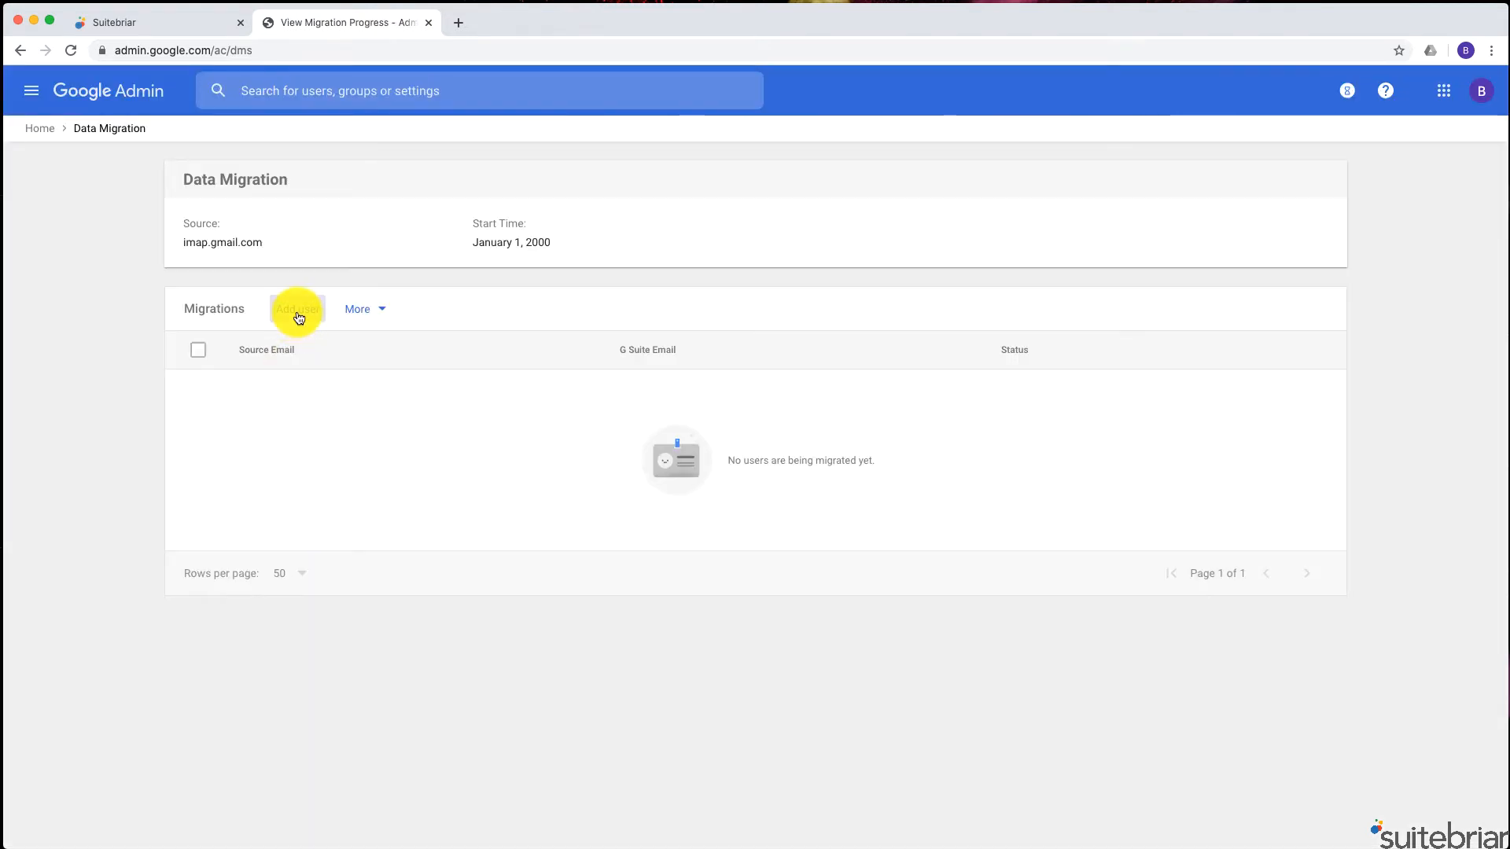
Add a user to the migration and enter the source mailbox's email address
click(298, 311)
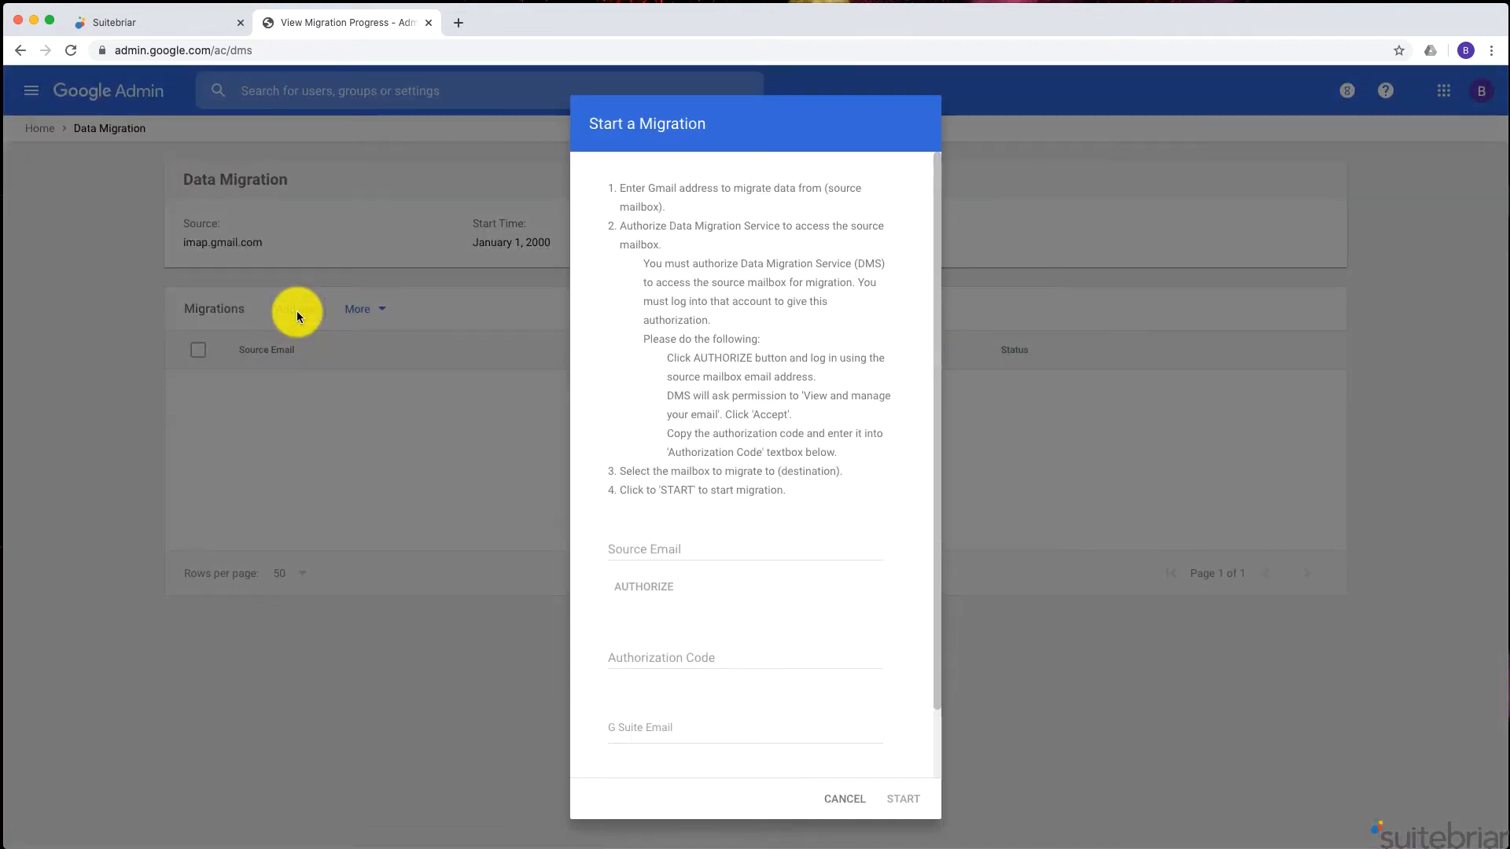
click(614, 541)
key(super+v)
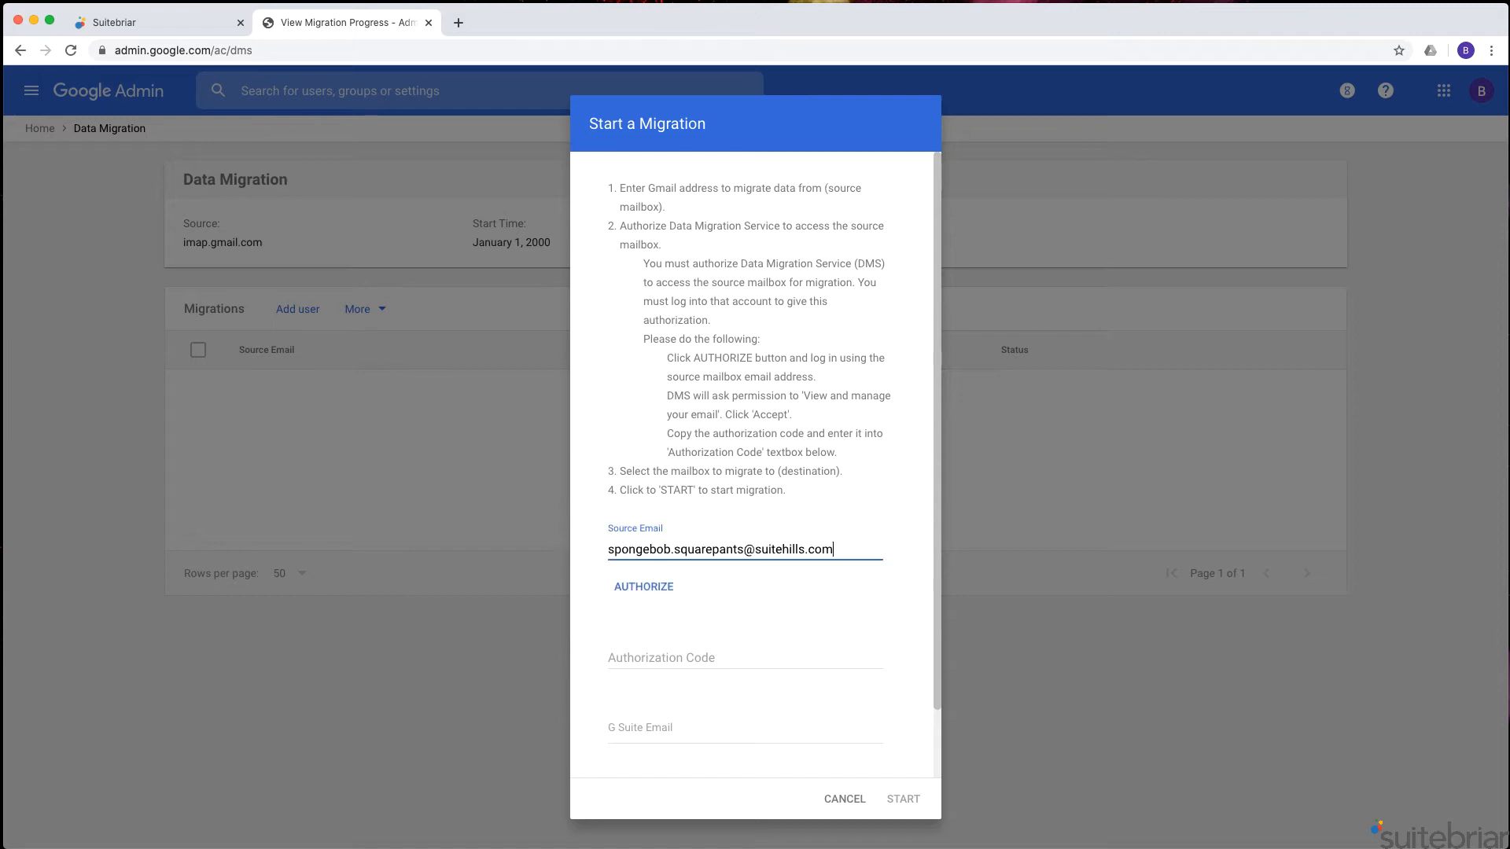
Authorize the Data Migration Service by signing in with the source account's password, allowing access, and copying the authorization code
click(644, 594)
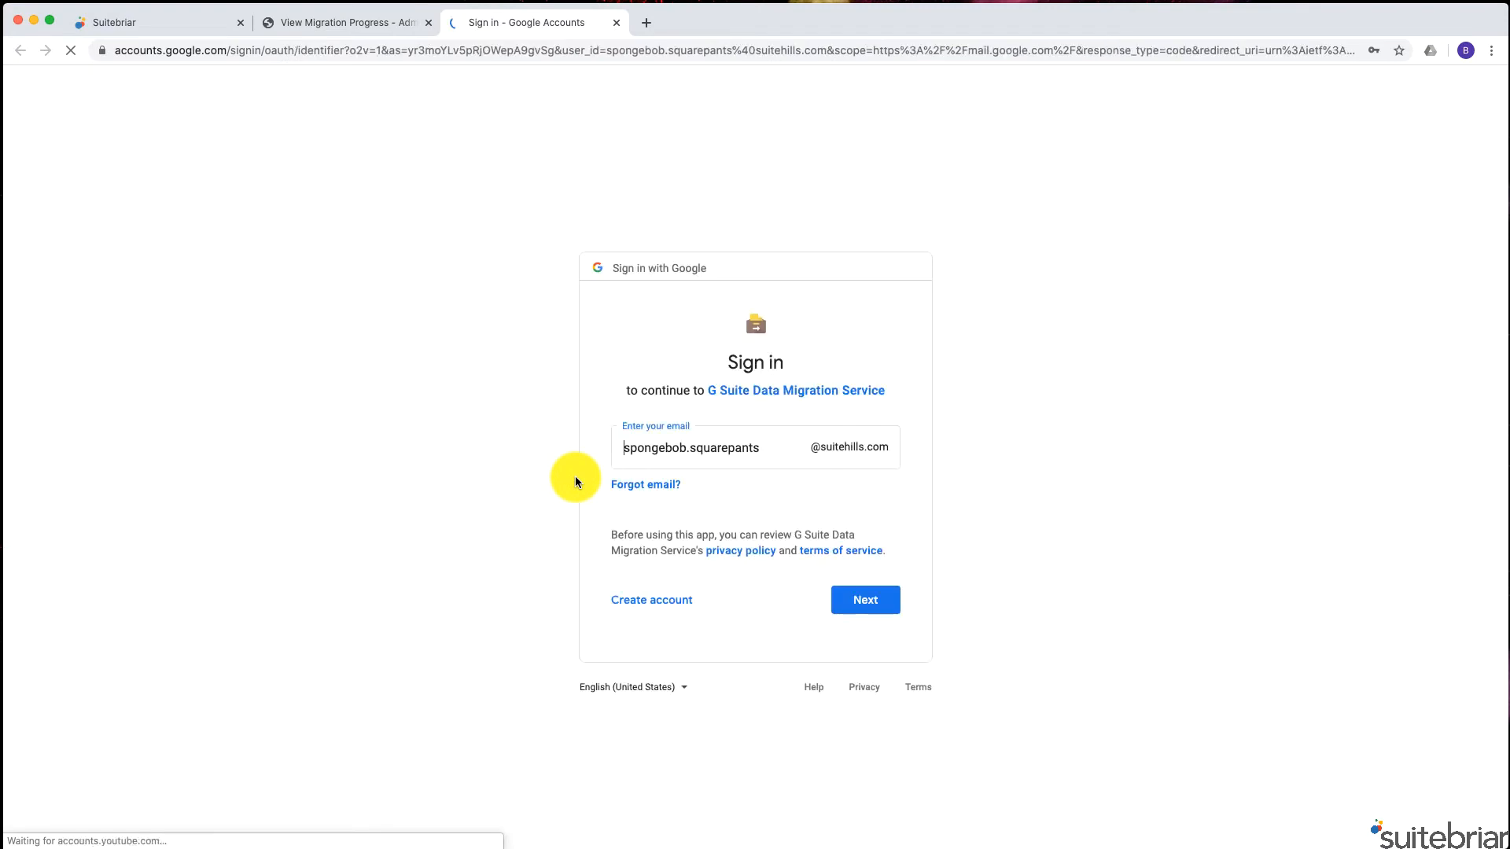
click(866, 603)
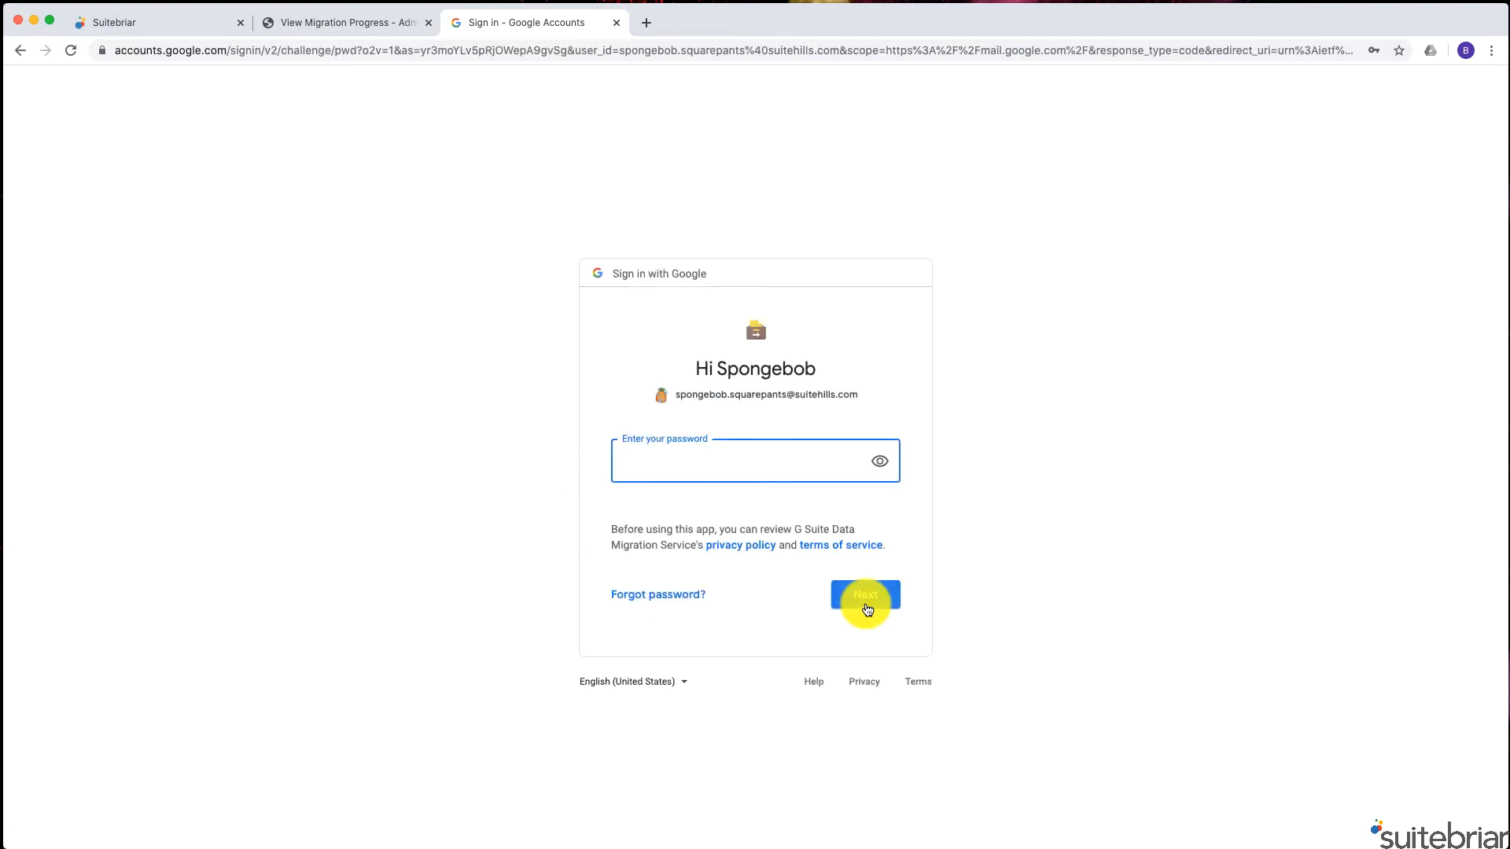
click(860, 591)
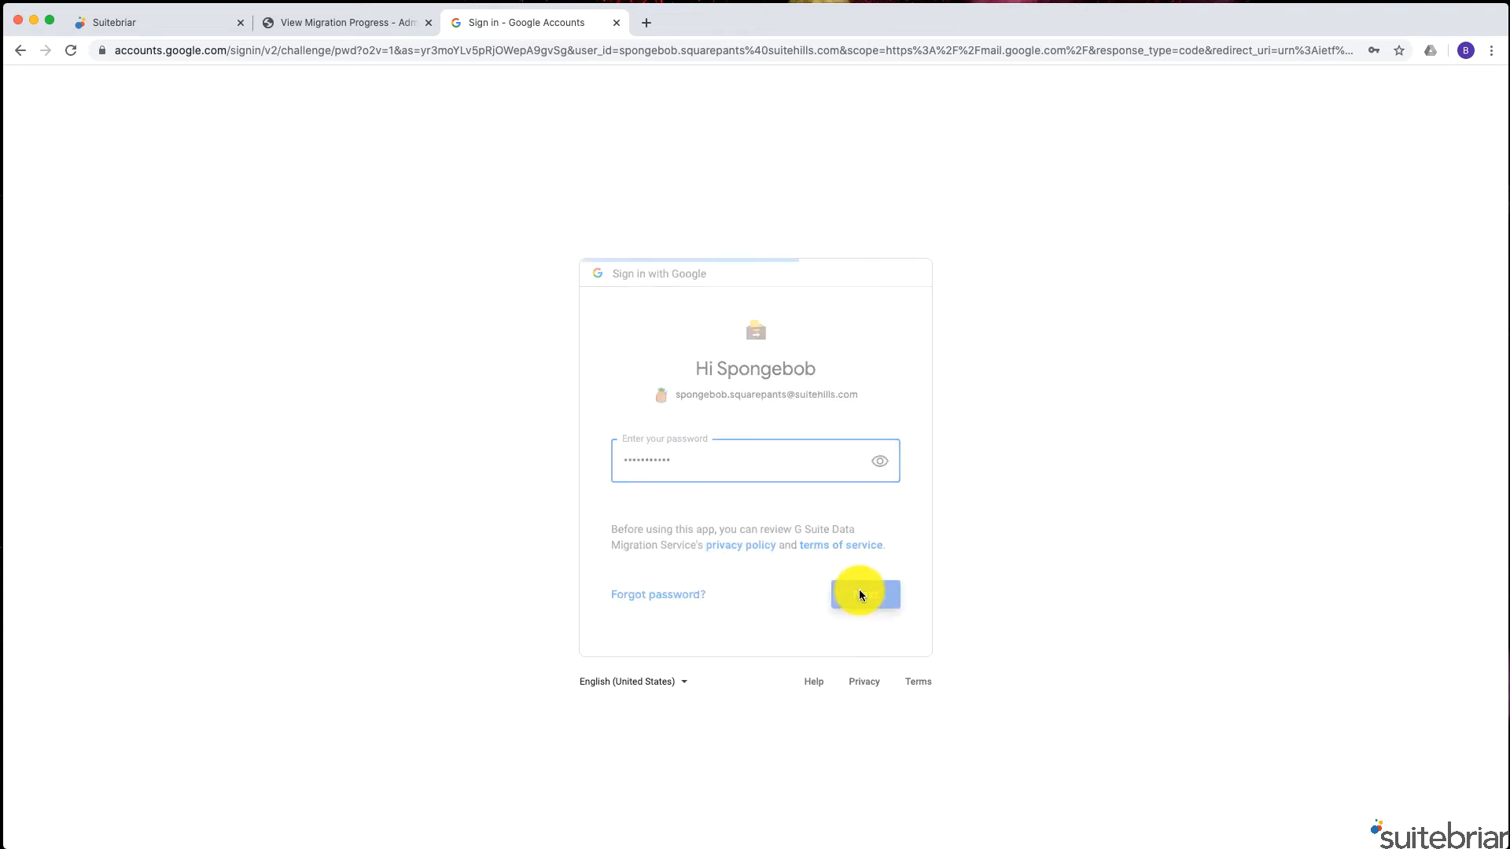
click(867, 683)
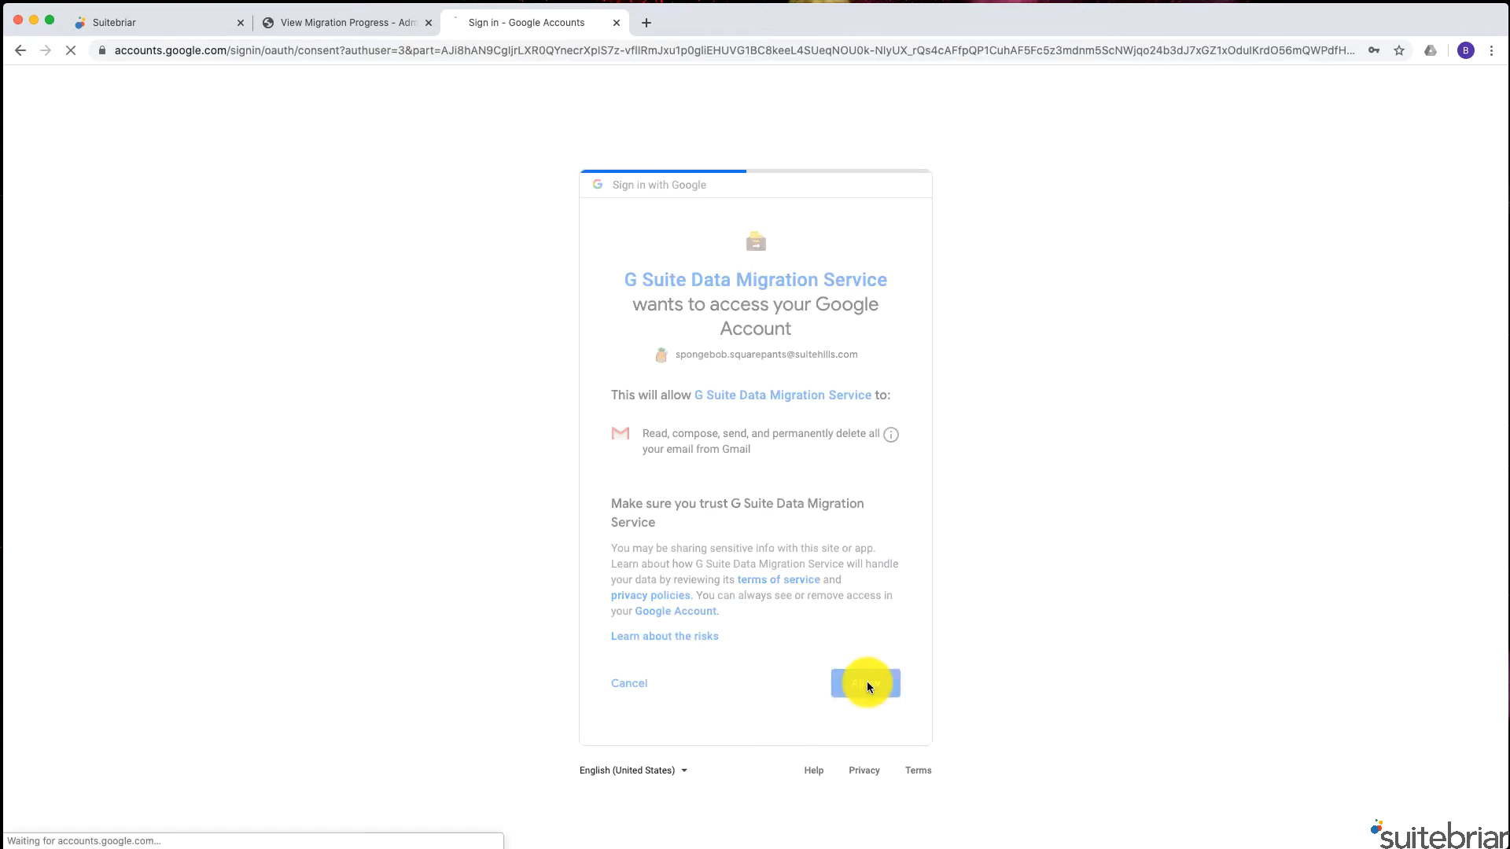
click(910, 411)
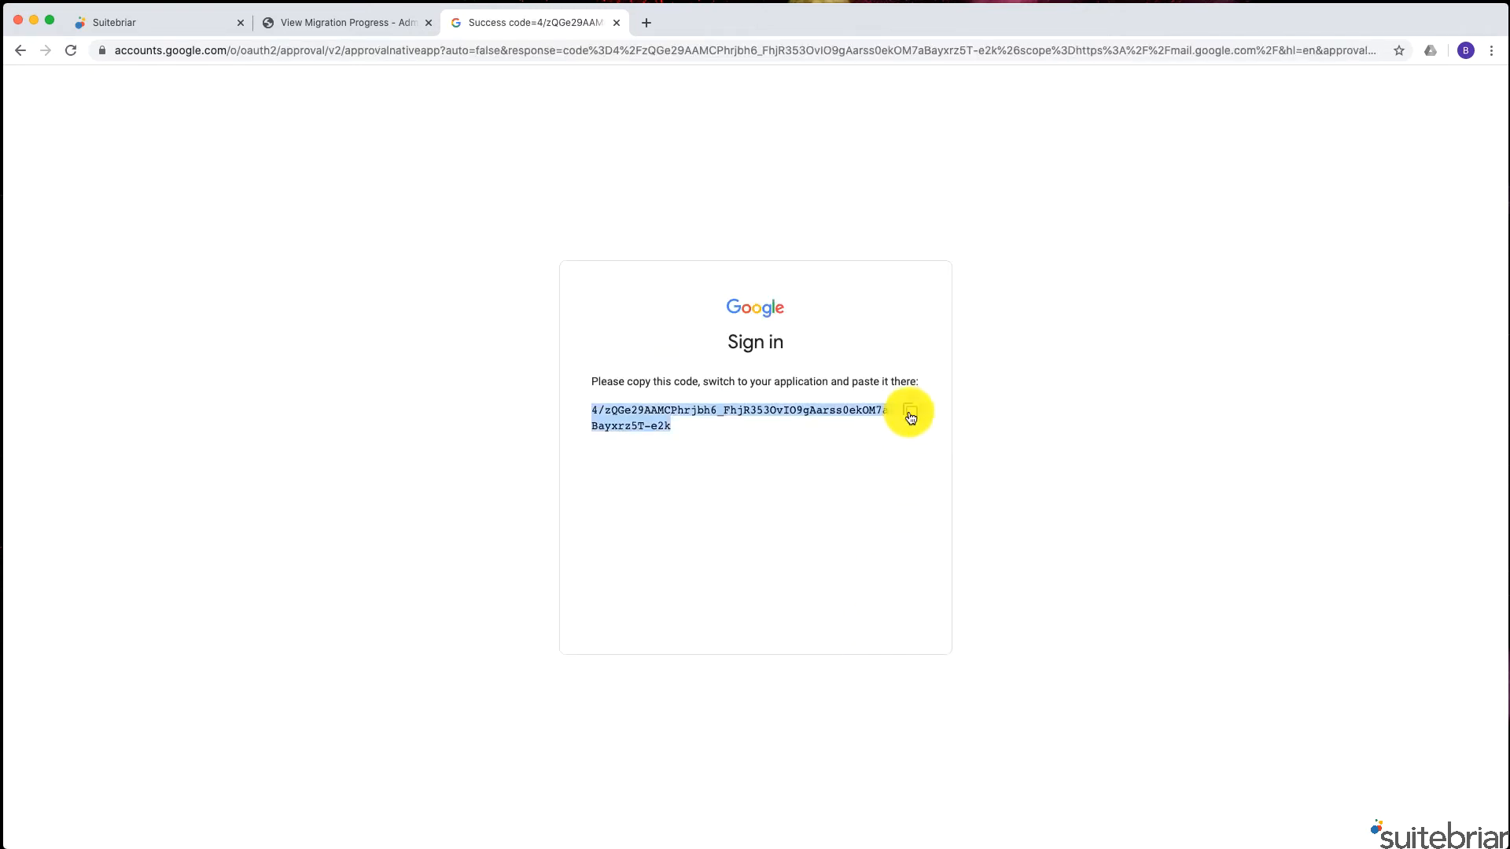
Return to the migration form and paste the authorization code for the source mailbox
click(338, 24)
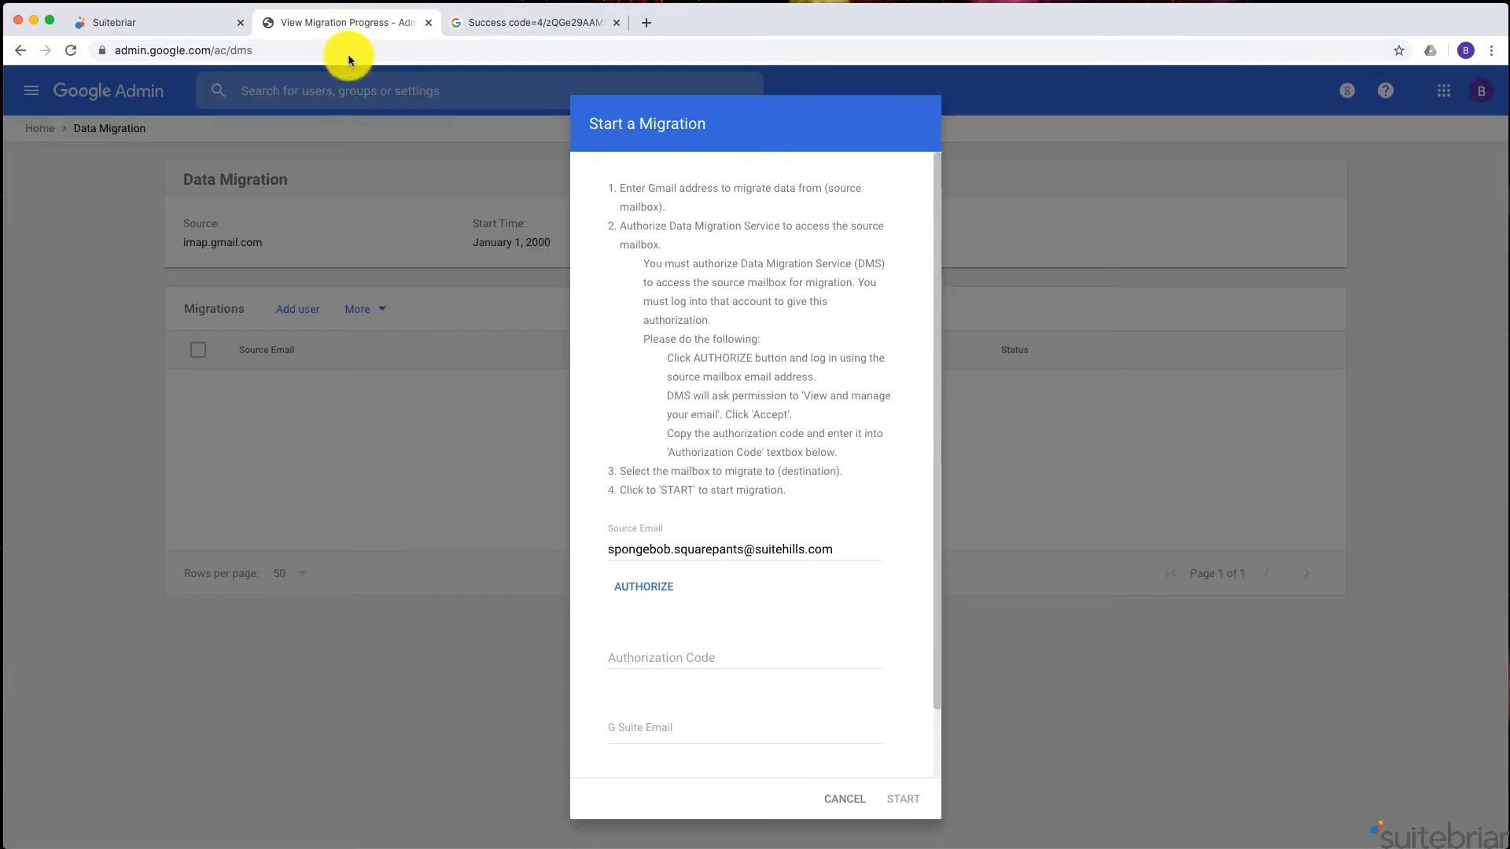
click(649, 650)
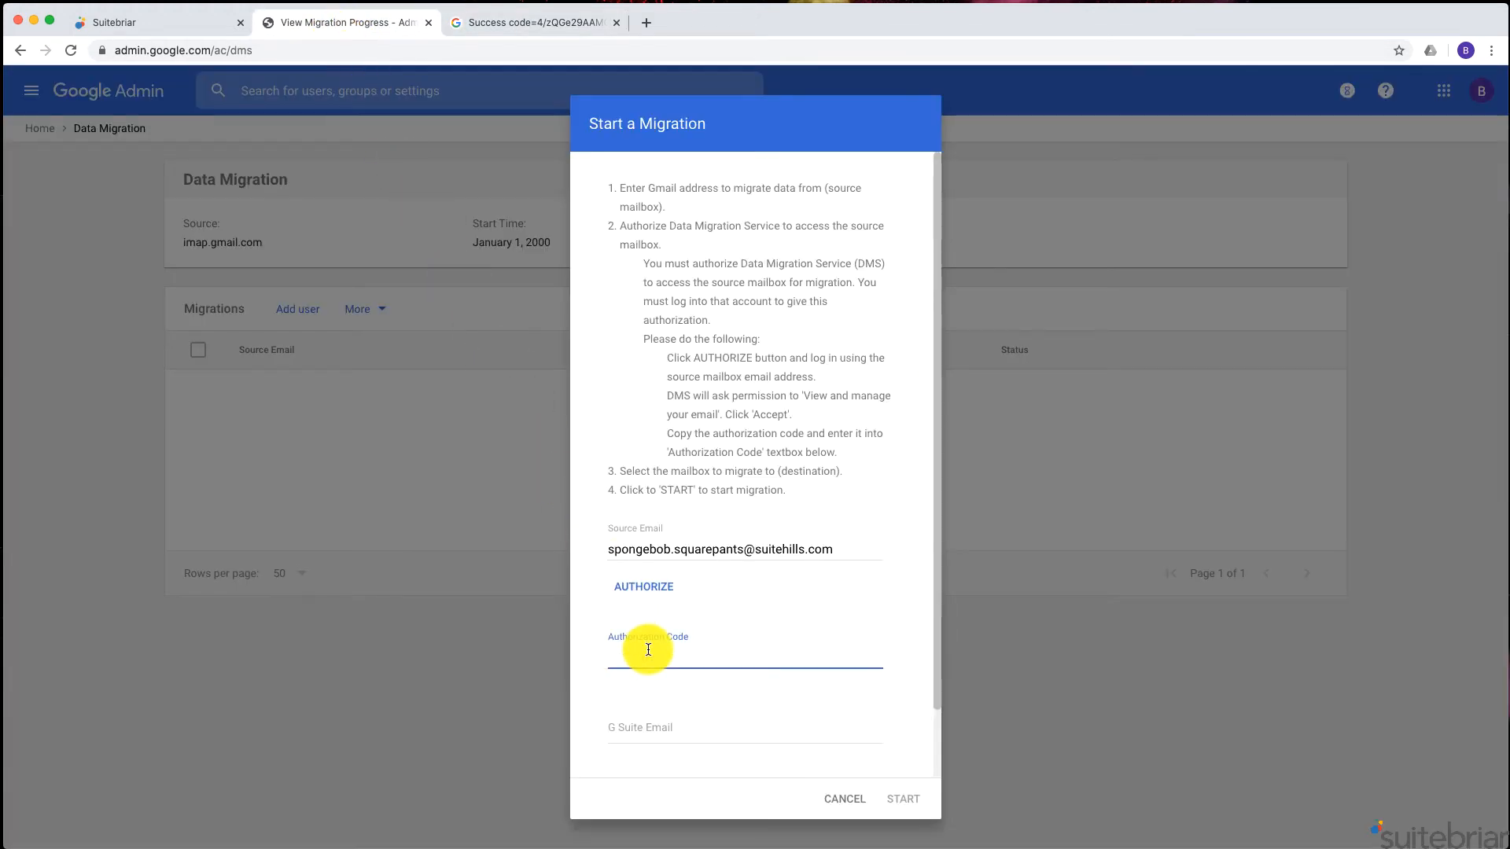
key(super+v)
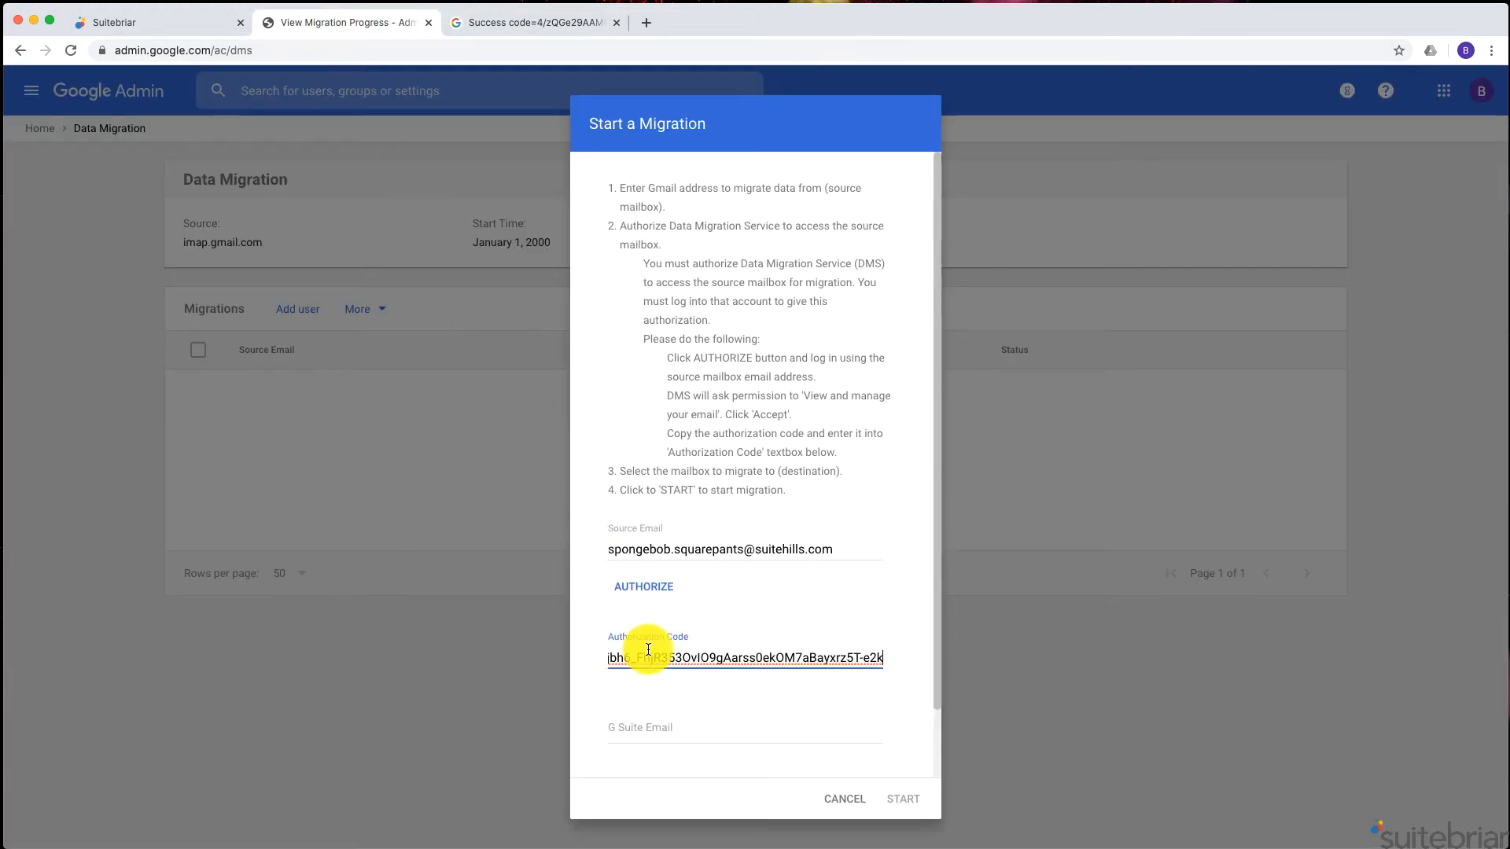
Select the destination user's G Suite email and start the migration
click(639, 723)
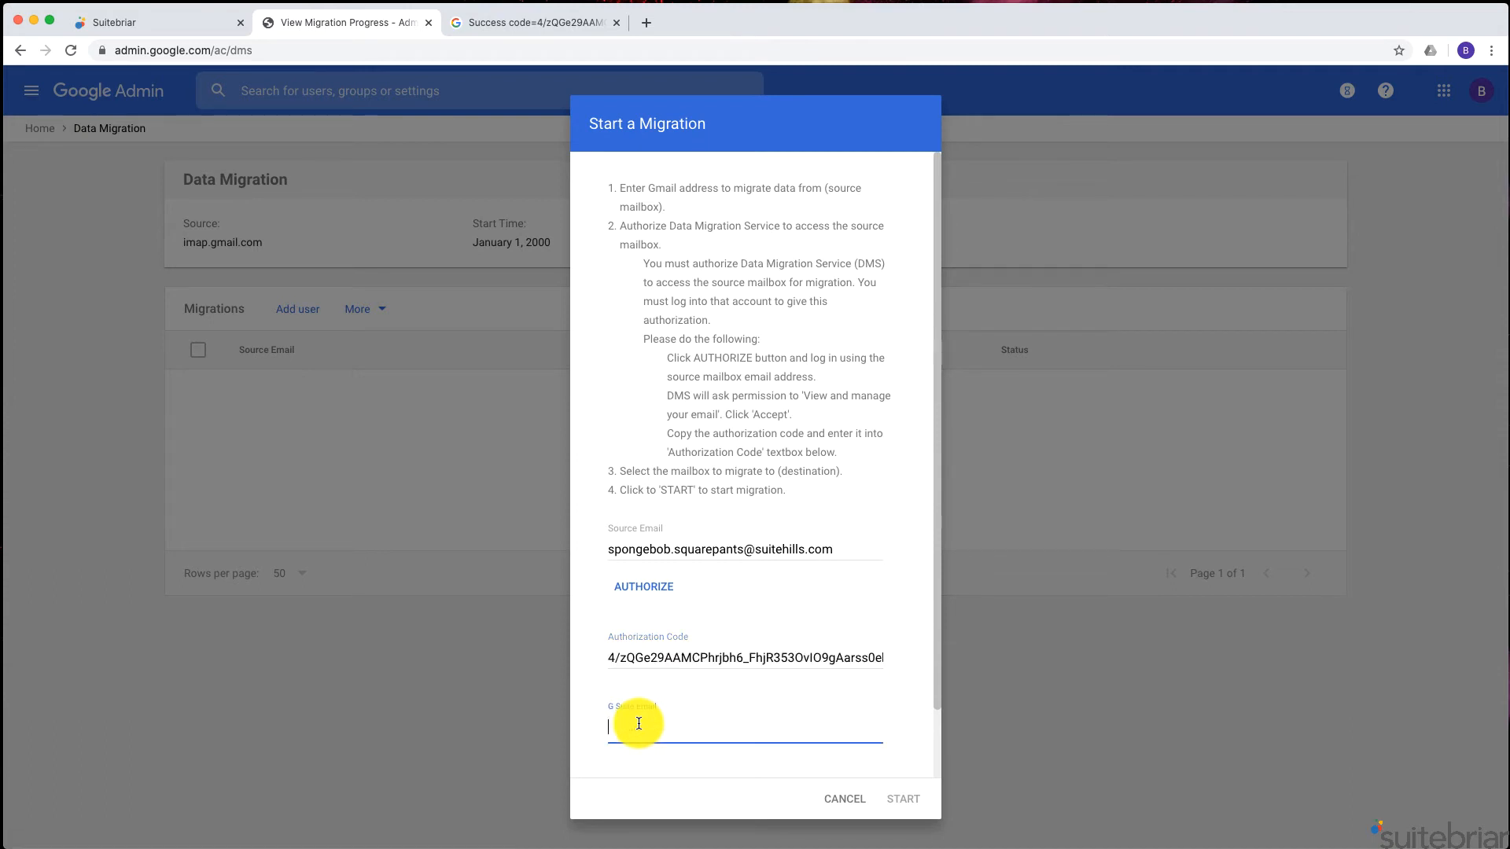
scroll(638, 724, down, 1)
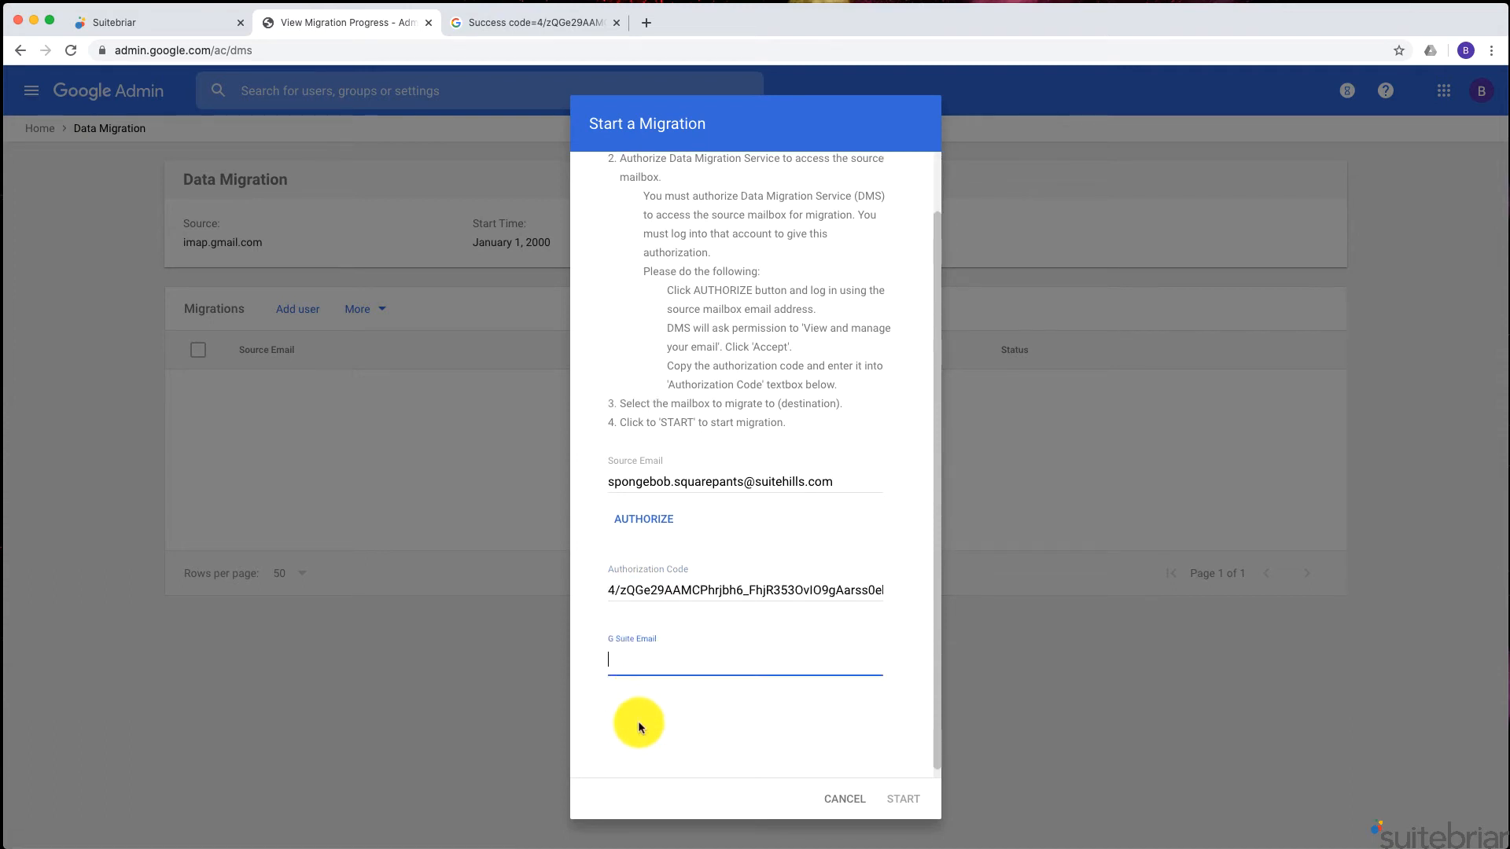
text(bugs)
click(662, 696)
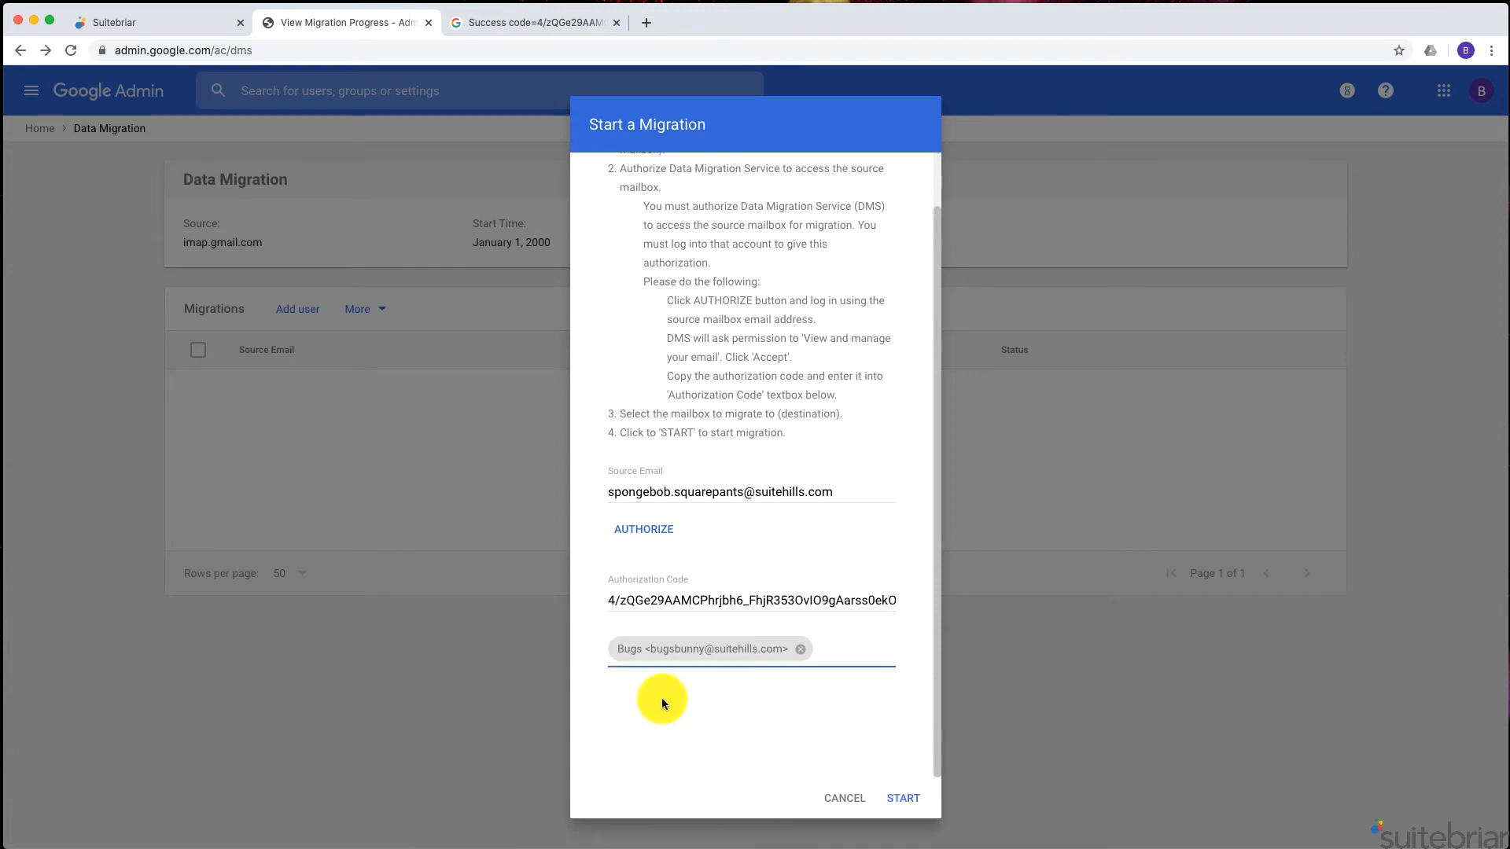
click(904, 800)
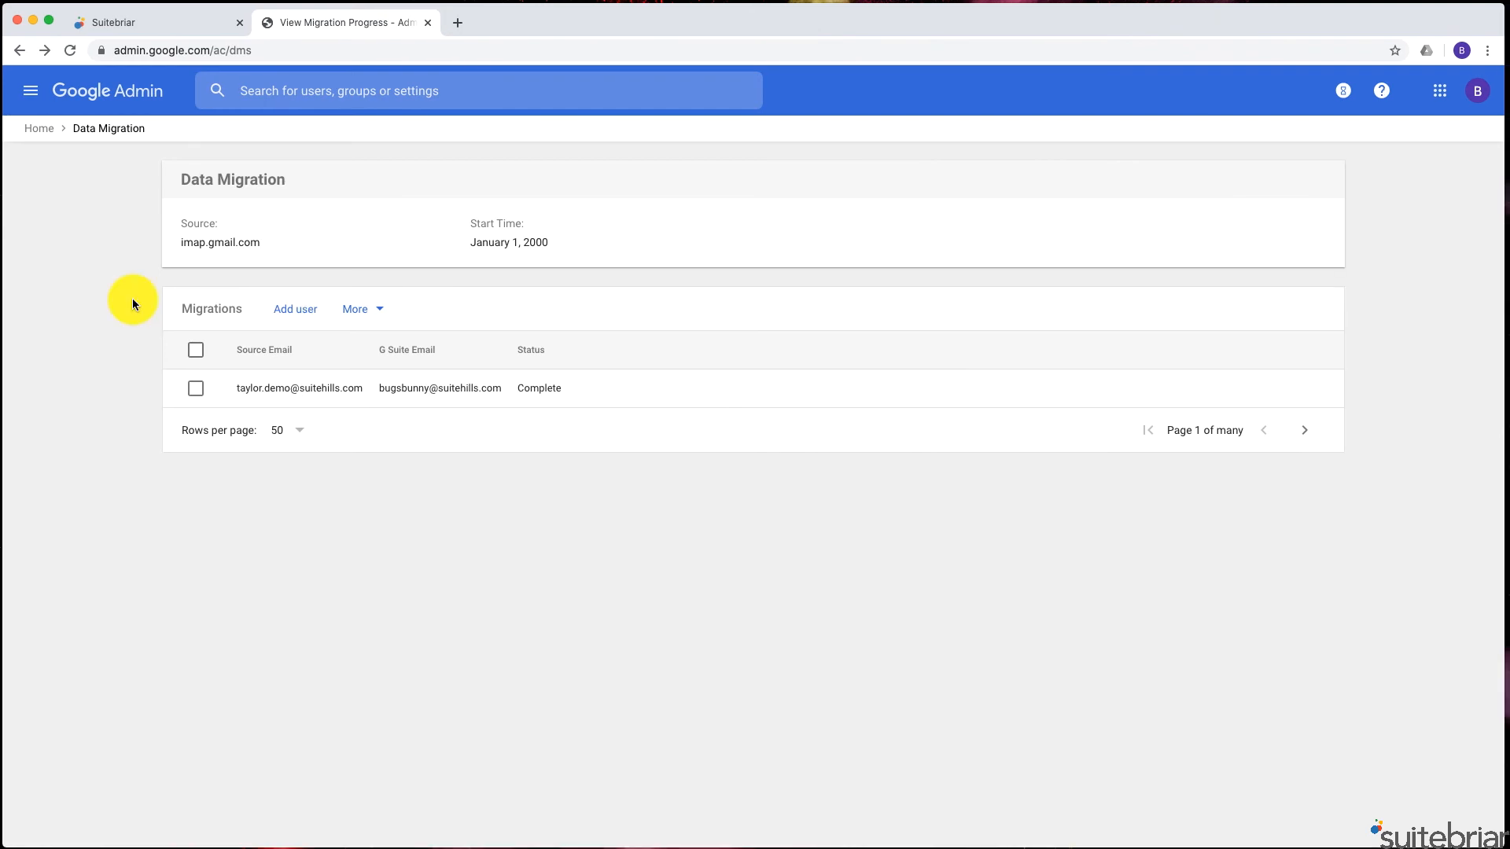
Exit the completed migration, confirming that its session and configuration are cleared
click(346, 310)
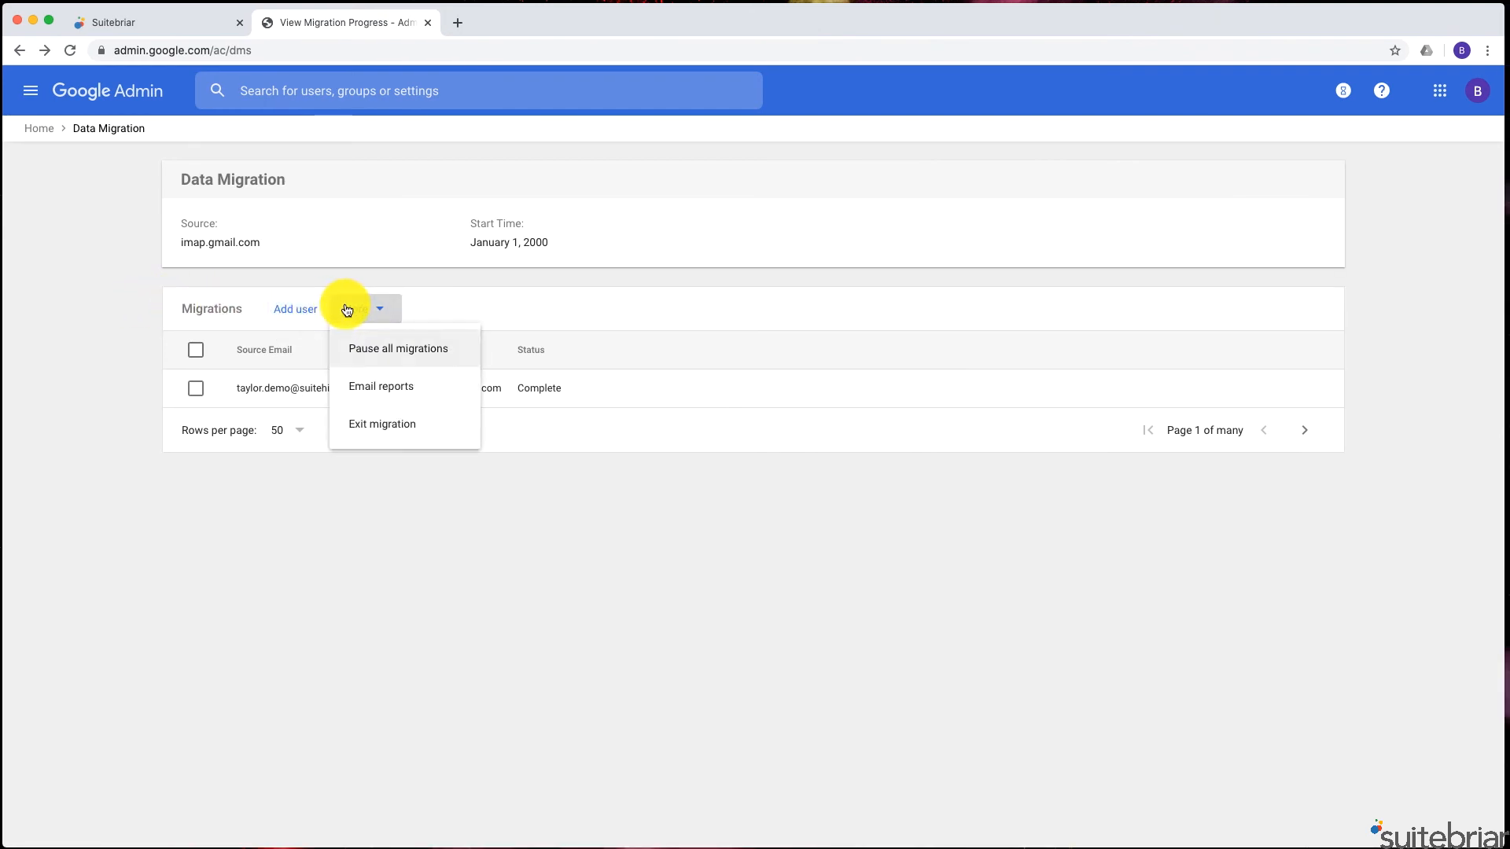
click(371, 427)
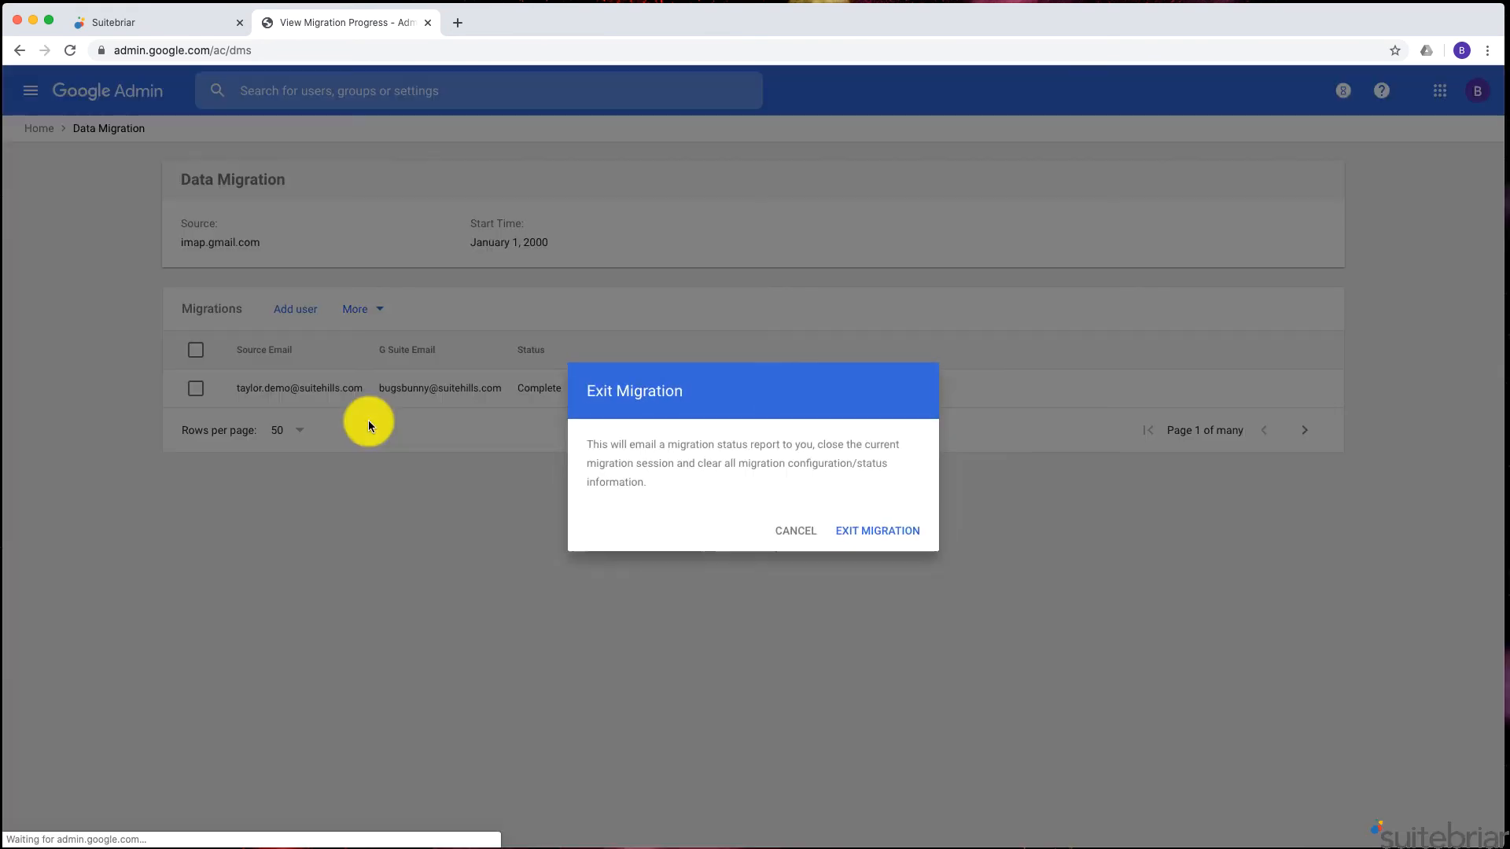
click(855, 533)
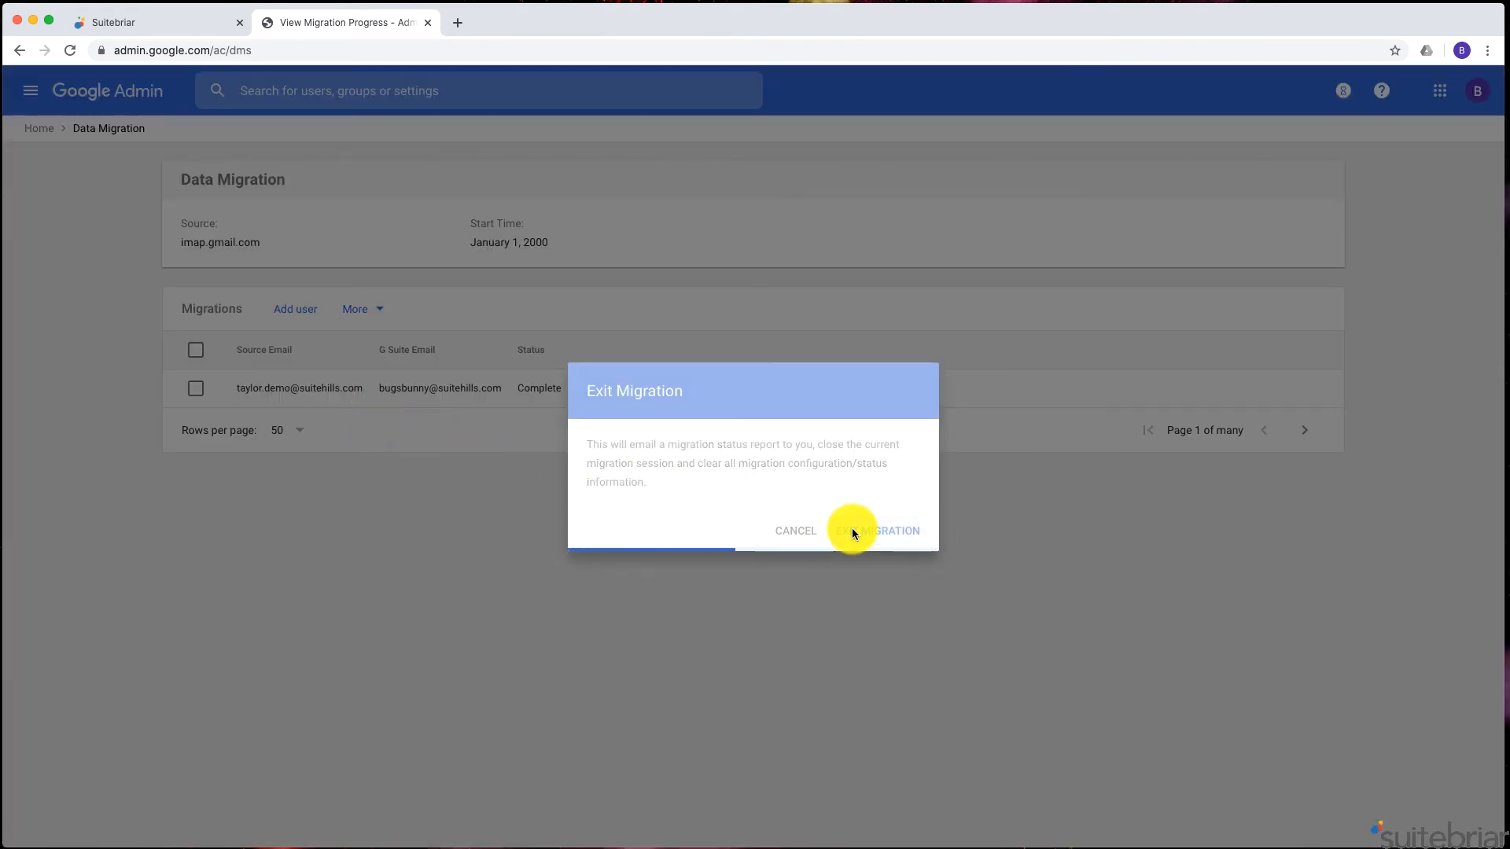